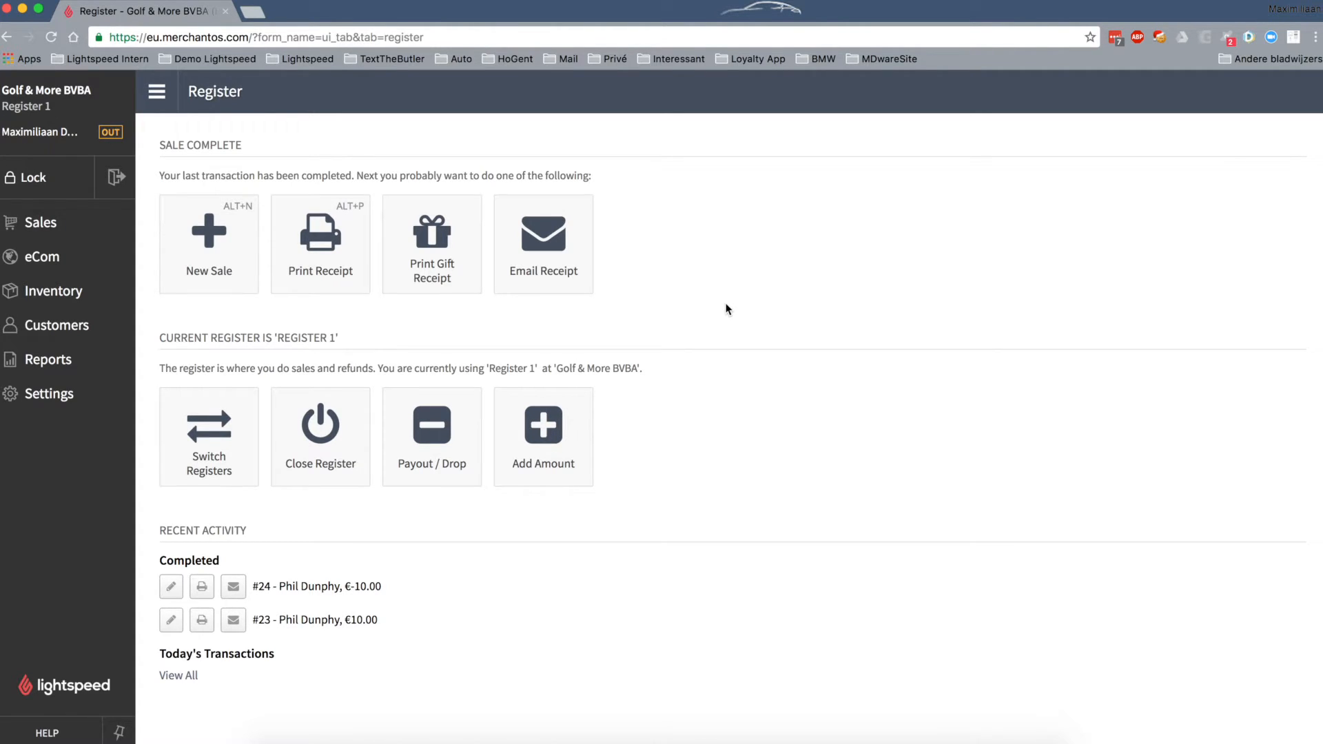
# - Start a new empty sale and place the cursor in the customer search field
pyautogui.click(208, 257)
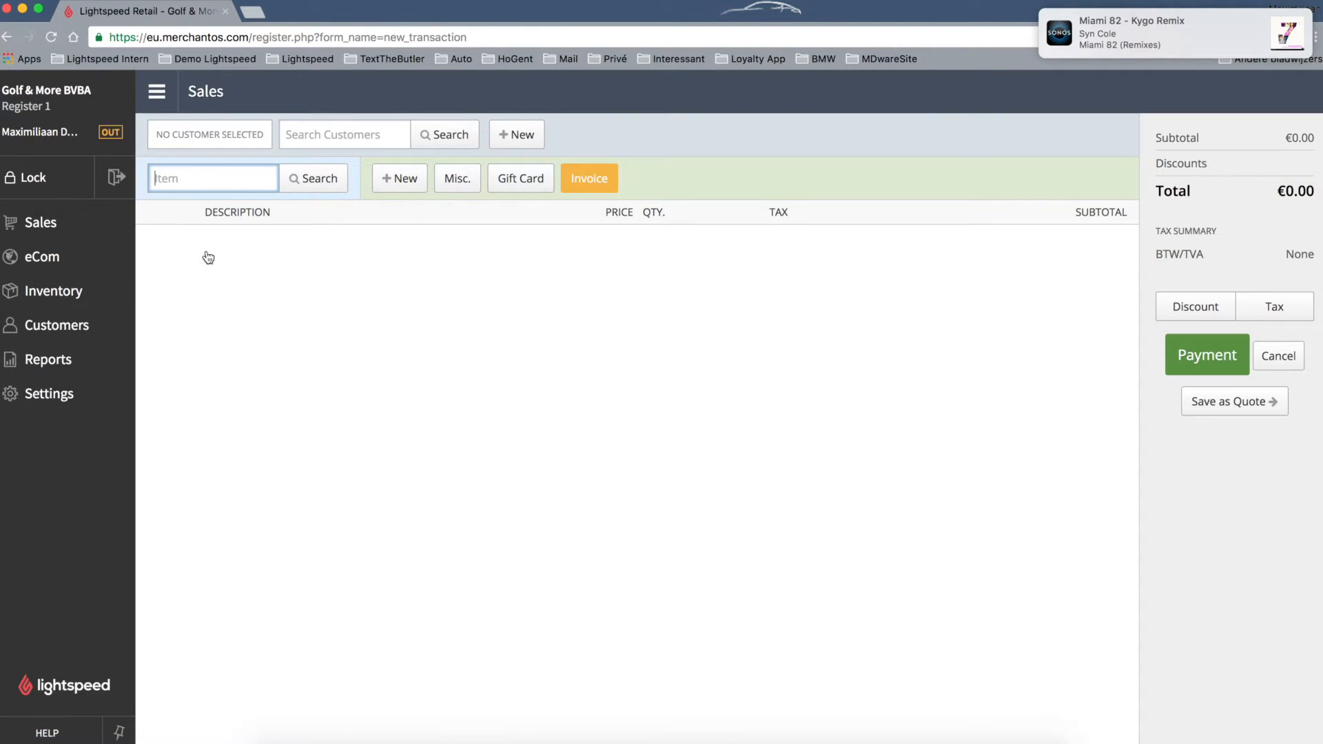
pyautogui.click(345, 136)
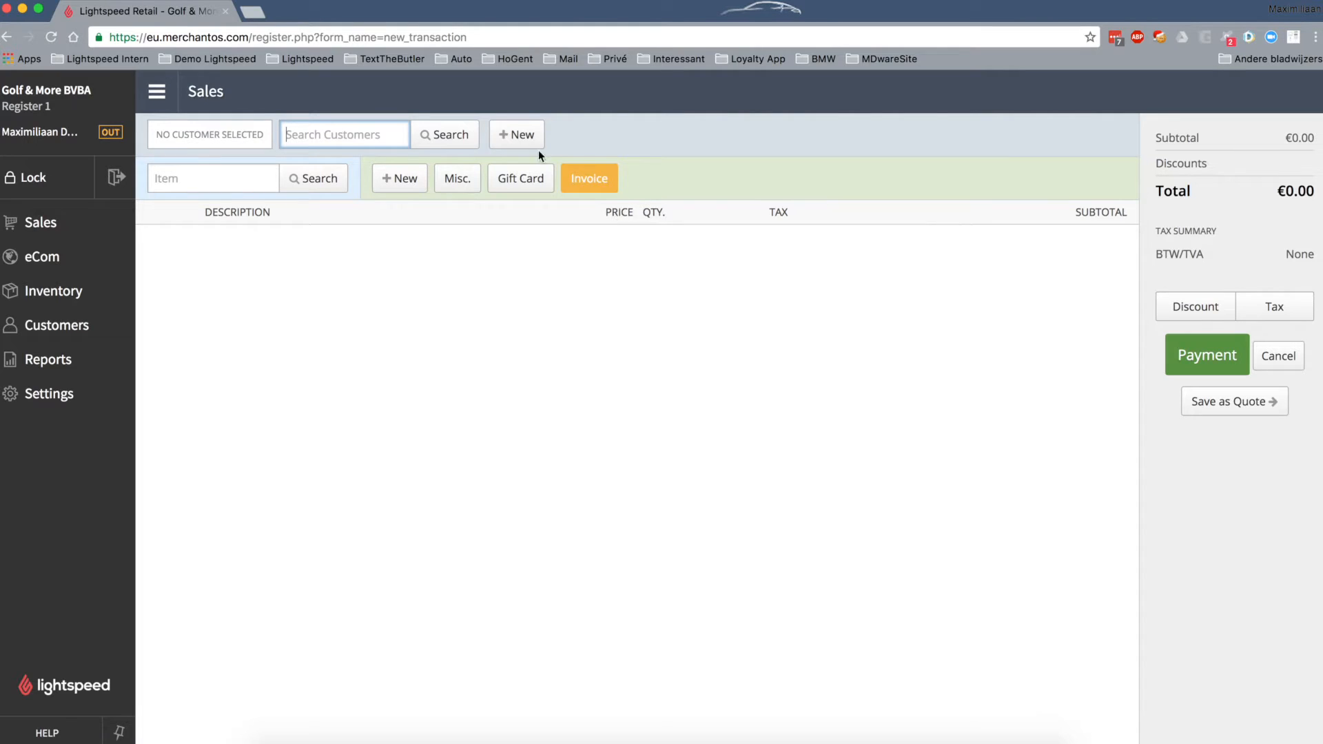
# - Open the MDware invoice page, review its no-customer warning, and return to the Lightspeed sale
pyautogui.click(589, 181)
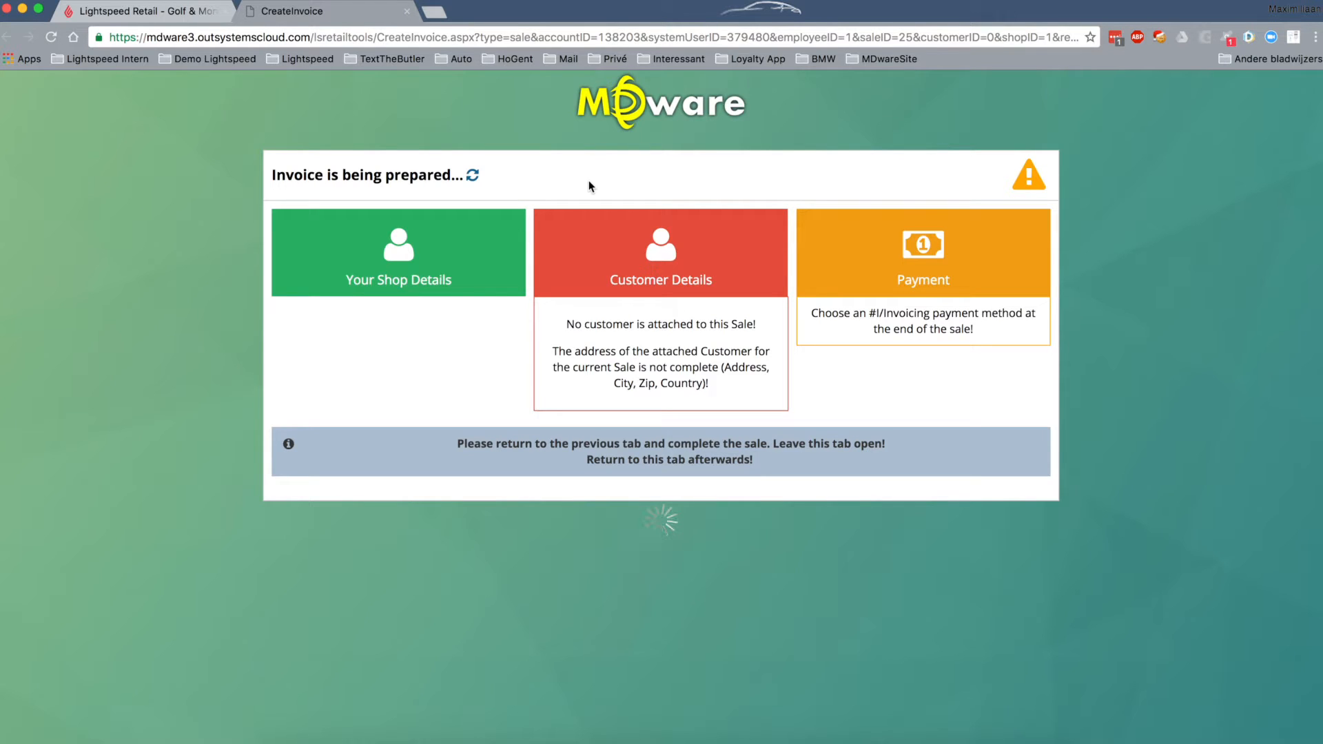
pyautogui.moveTo(585, 284); pyautogui.dragTo(768, 326)
pyautogui.click(606, 297)
pyautogui.click(161, 11)
# - Search for the customer by name and attach them to the sale
pyautogui.click(368, 136)
pyautogui.write('phil')
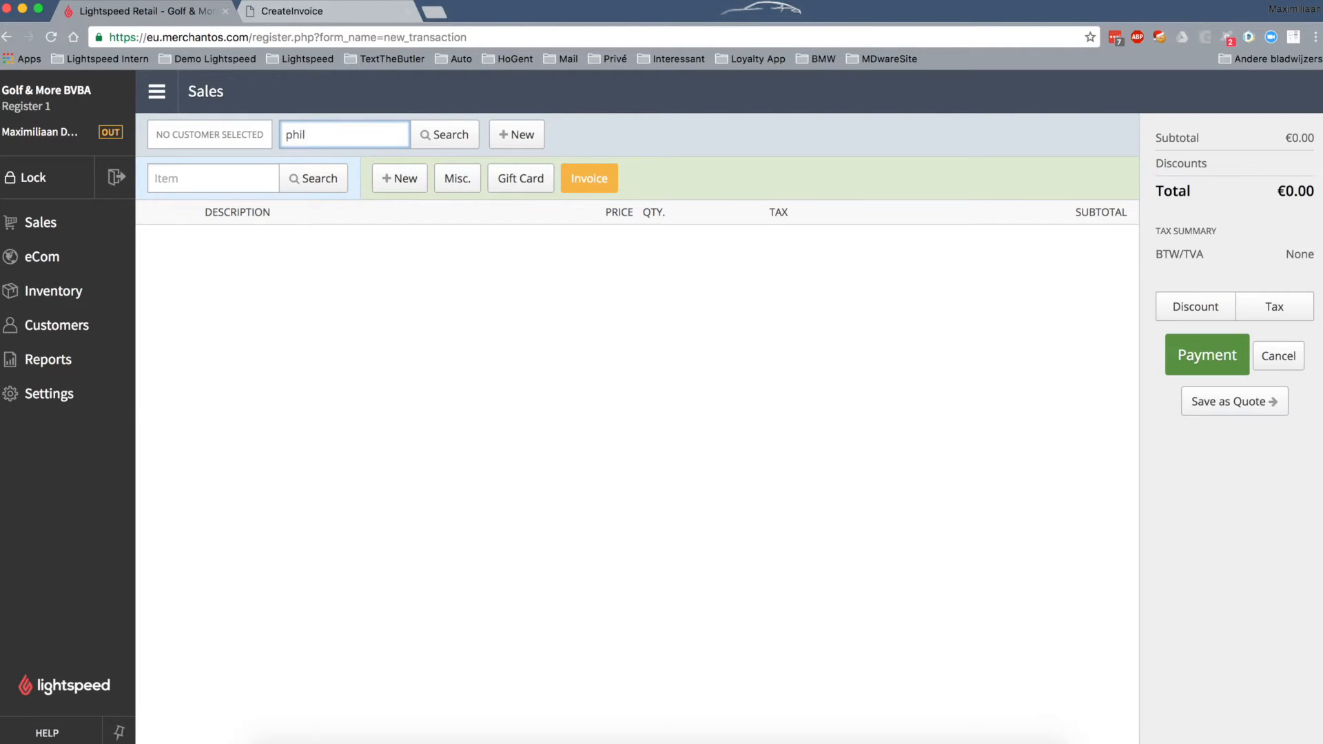
pyautogui.press('Return')
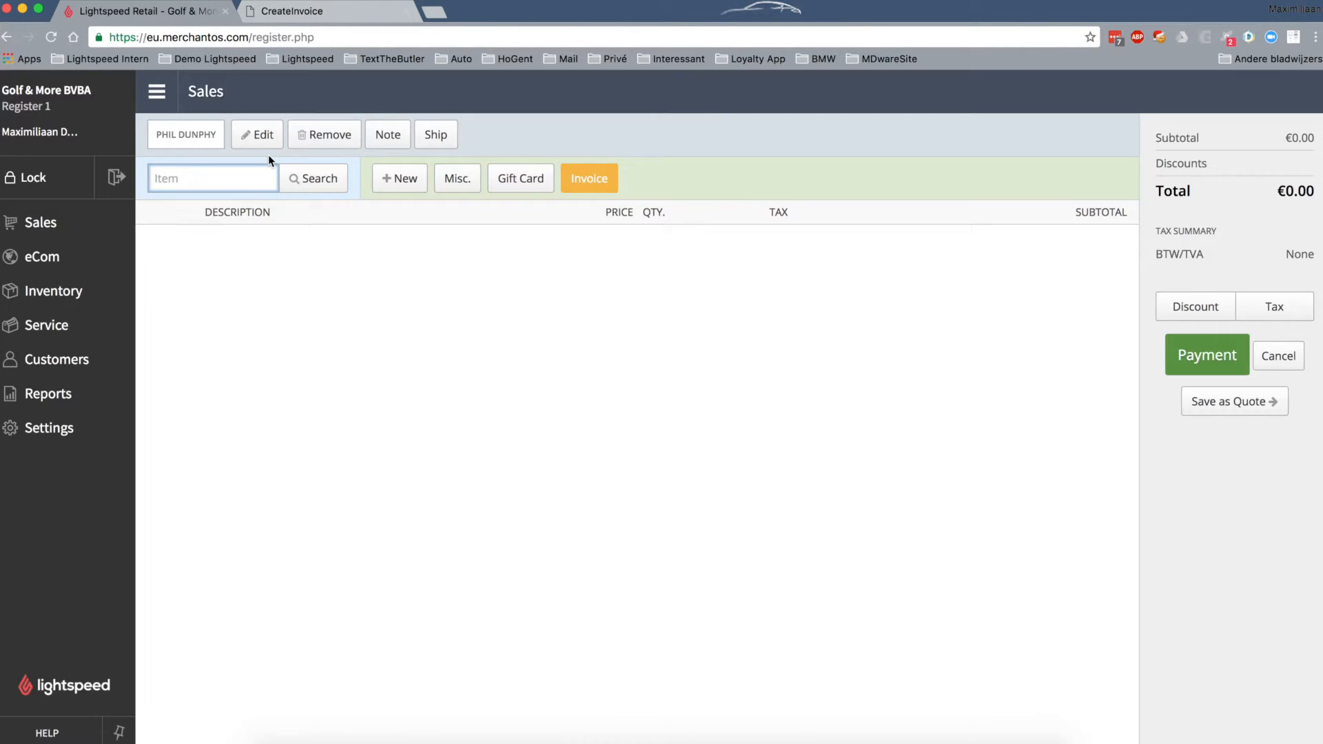
# - Review the customer's company number, phone, address, country and e-mail, then return to the sale
pyautogui.click(266, 136)
pyautogui.click(508, 294)
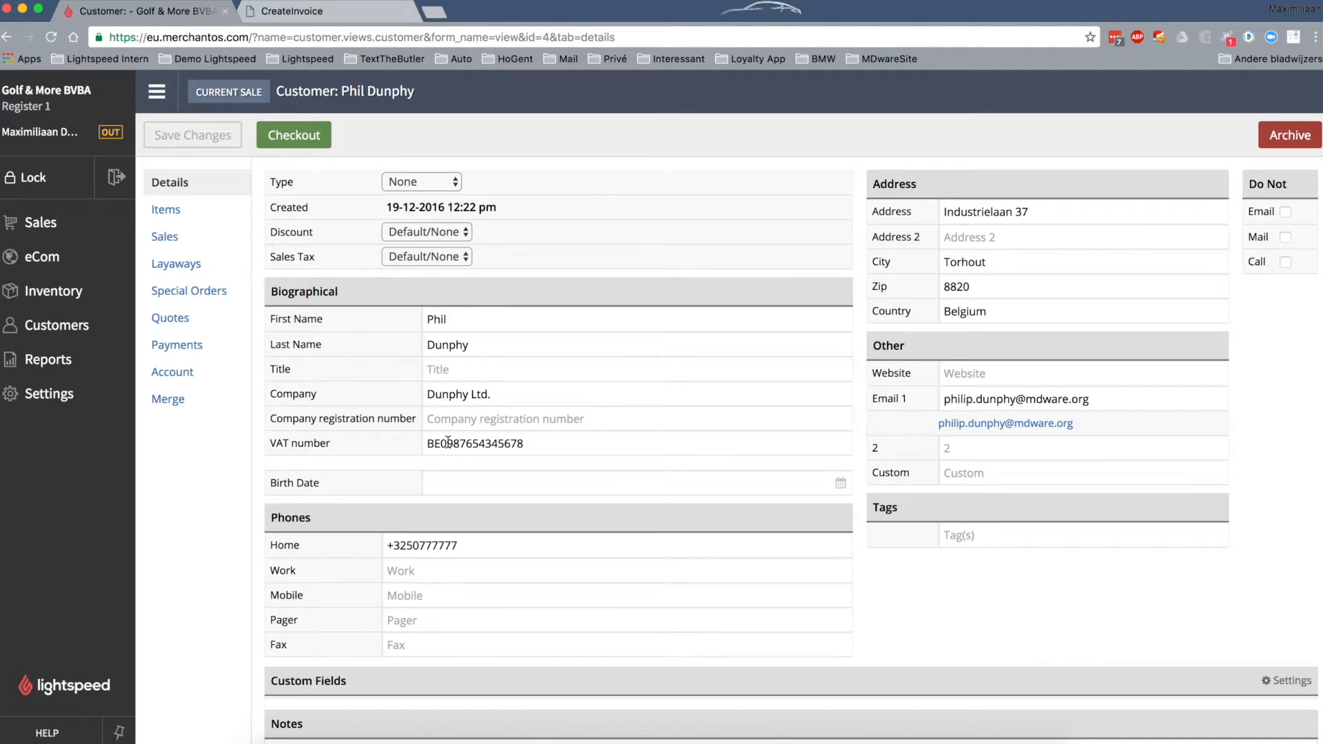
pyautogui.click(468, 421)
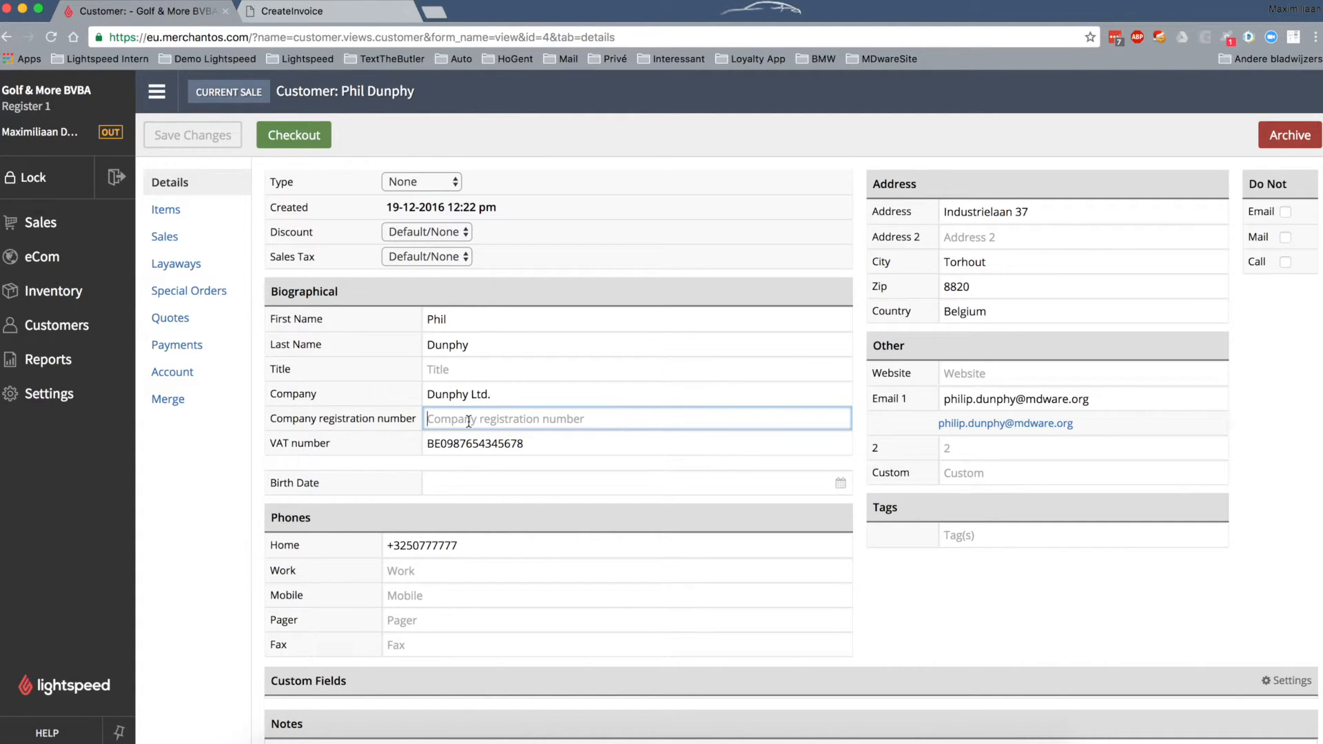
pyautogui.click(405, 545)
pyautogui.click(971, 215)
pyautogui.click(958, 263)
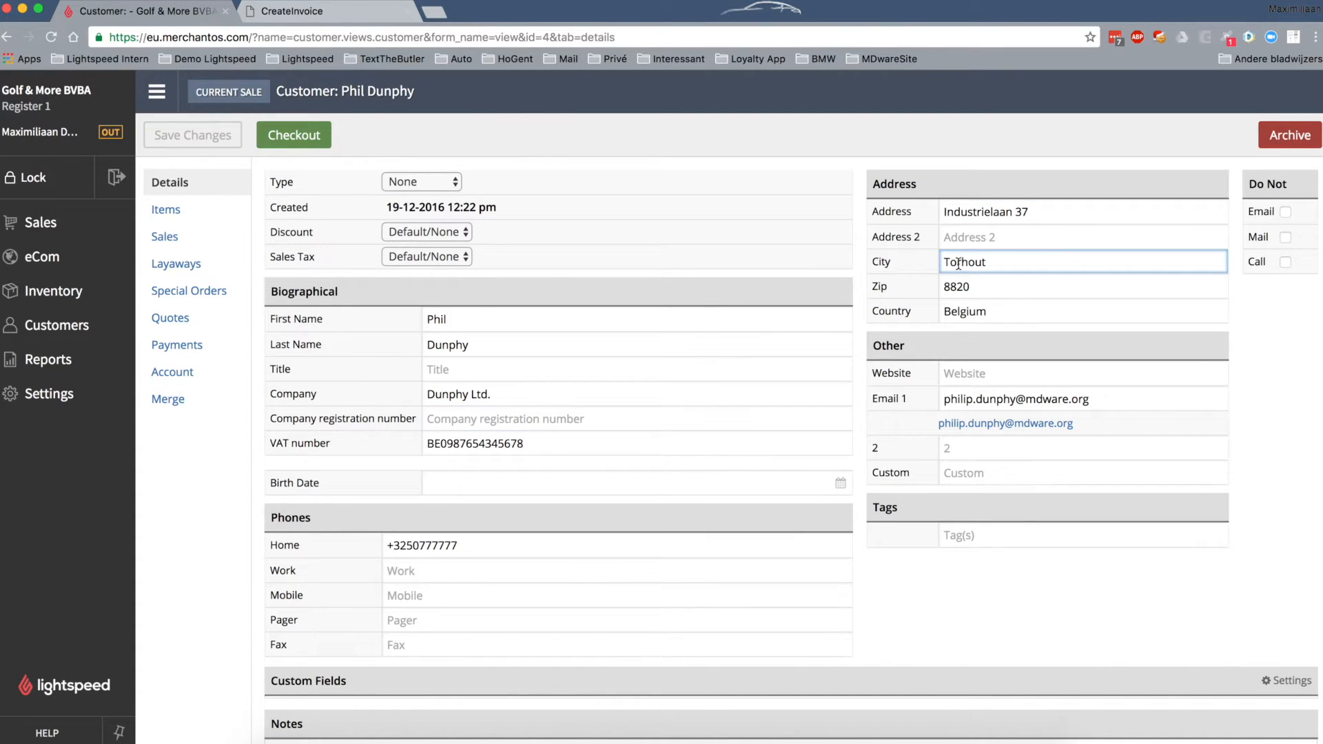
pyautogui.click(953, 286)
pyautogui.click(950, 301)
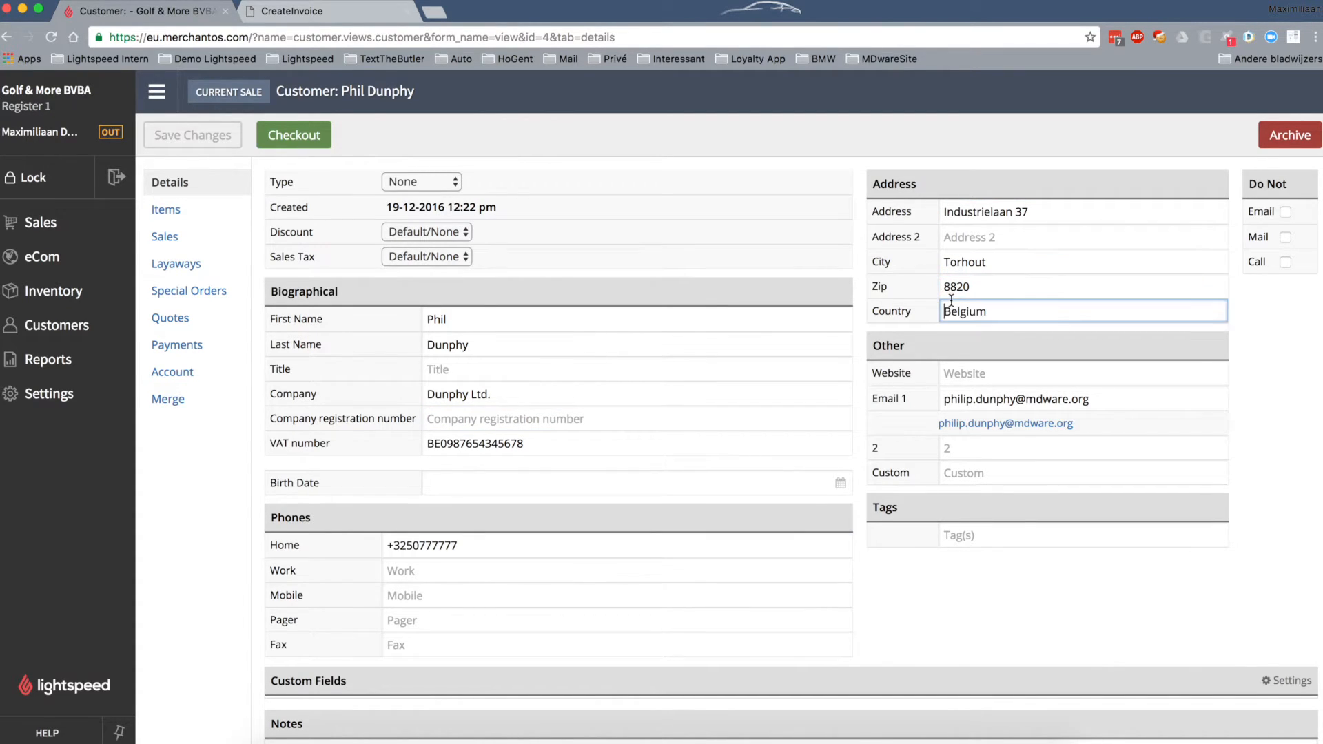
pyautogui.click(943, 398)
pyautogui.moveTo(943, 398); pyautogui.dragTo(1099, 393)
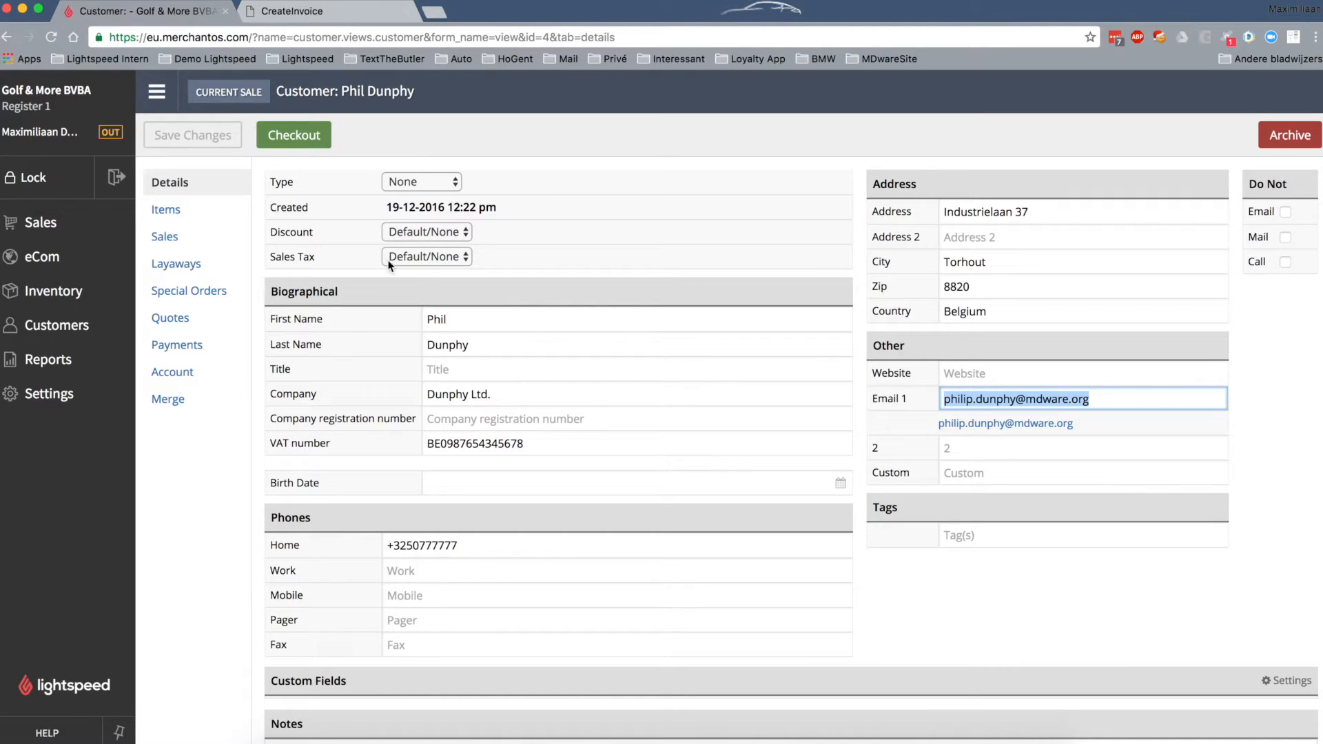
pyautogui.click(279, 139)
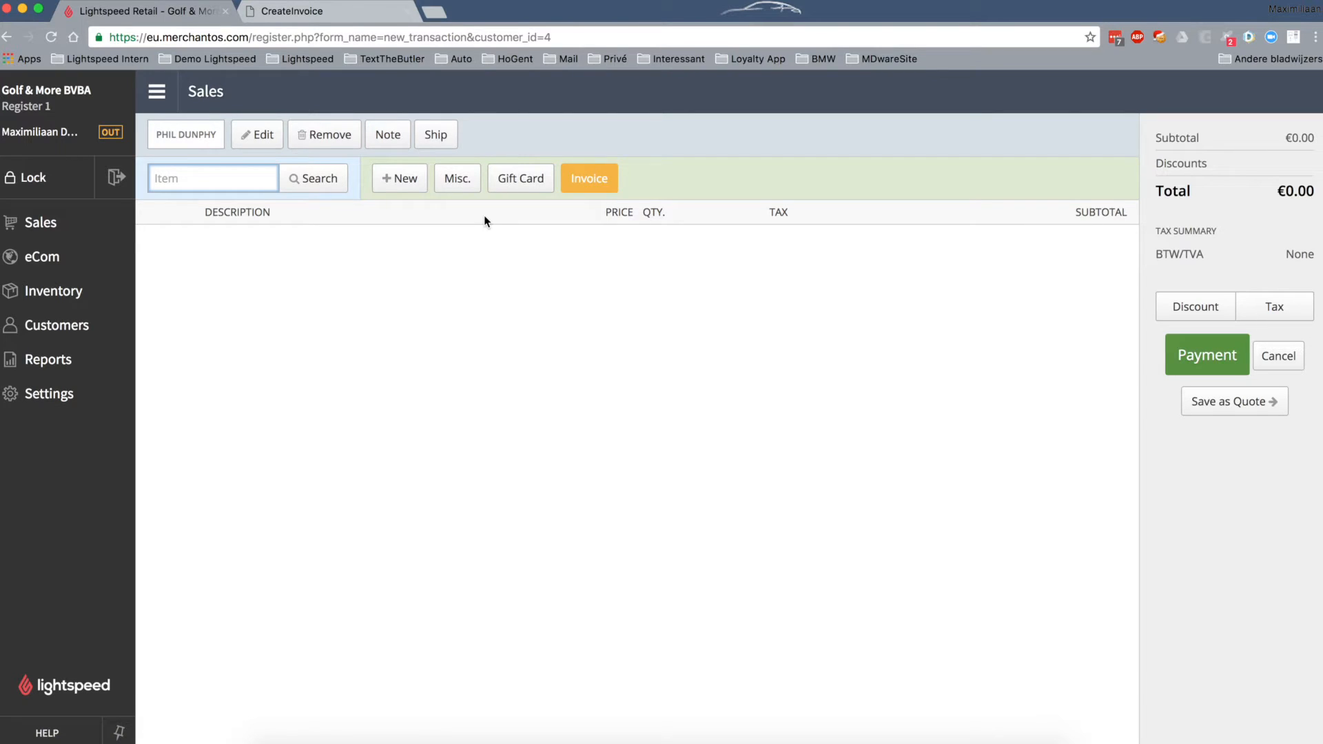
# - Add a €10.00 Miscellaneous Charge to the sale and bring up the payment options
pyautogui.click(457, 179)
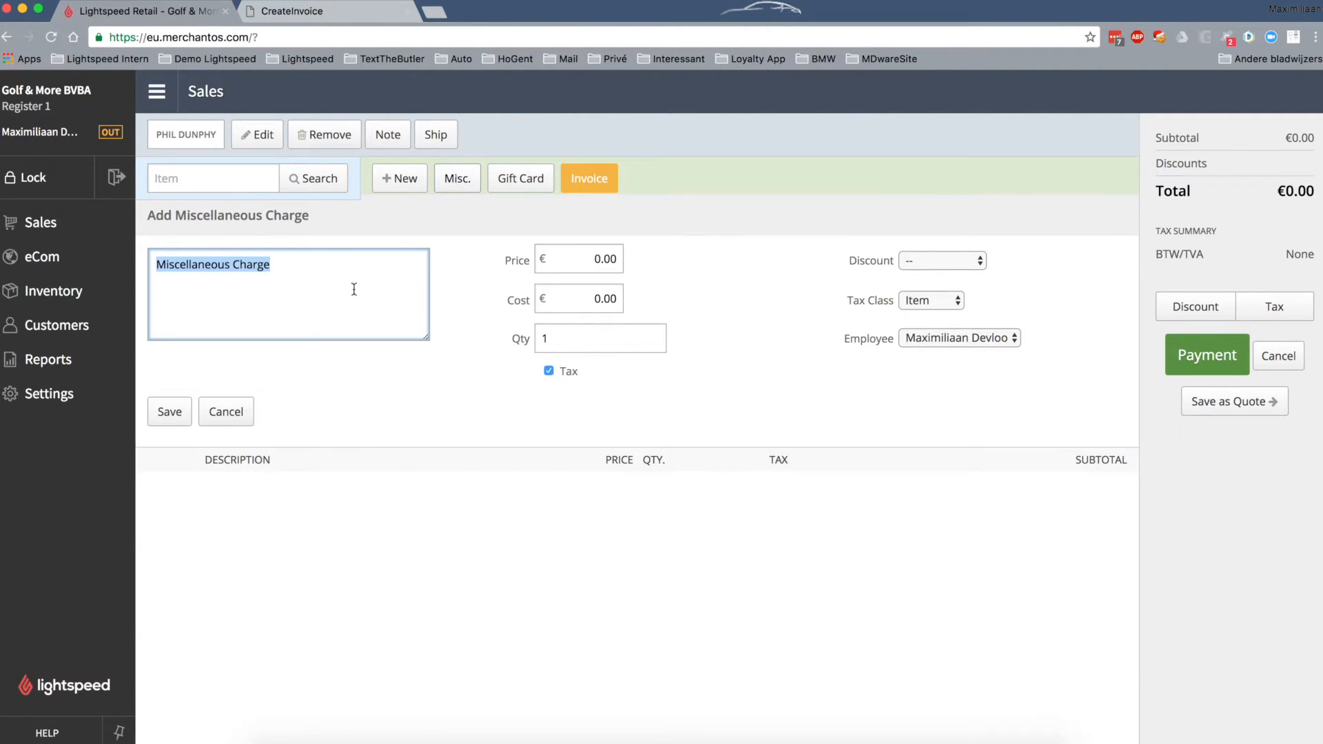
pyautogui.click(555, 258)
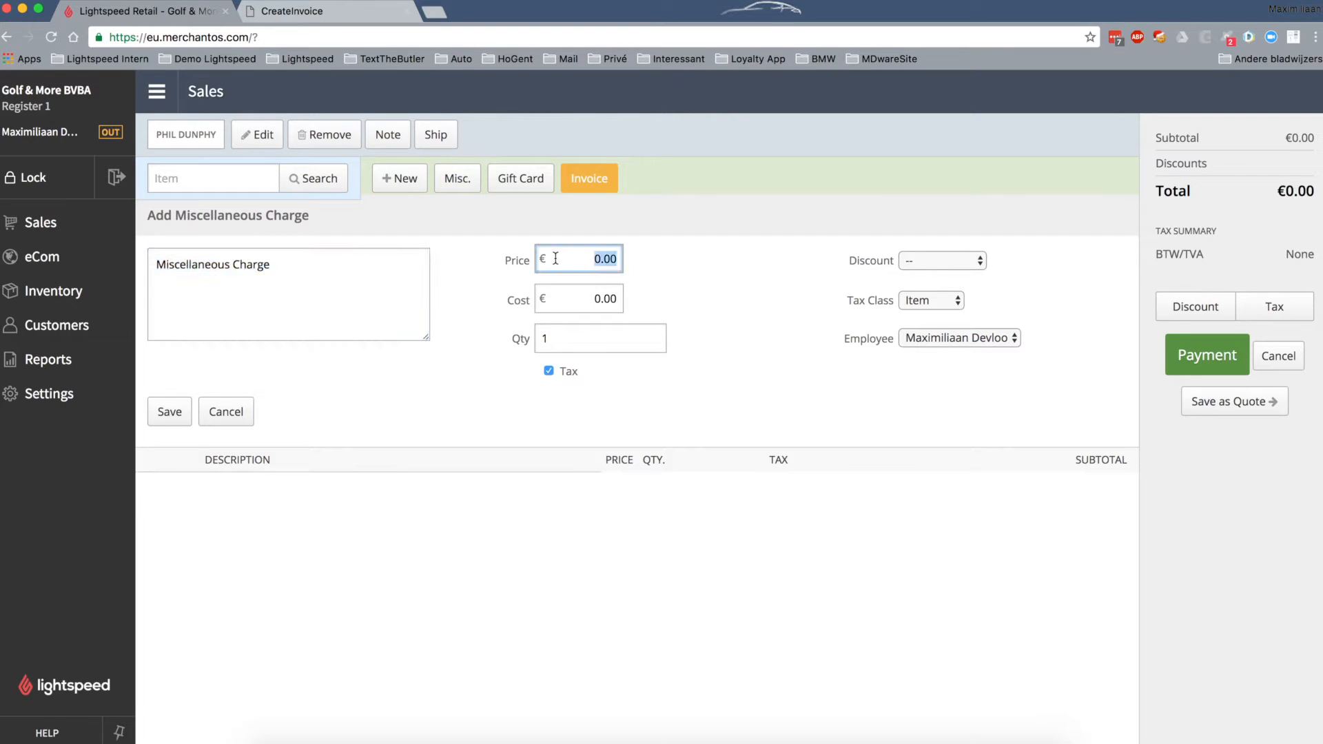
pyautogui.write('10')
pyautogui.click(180, 412)
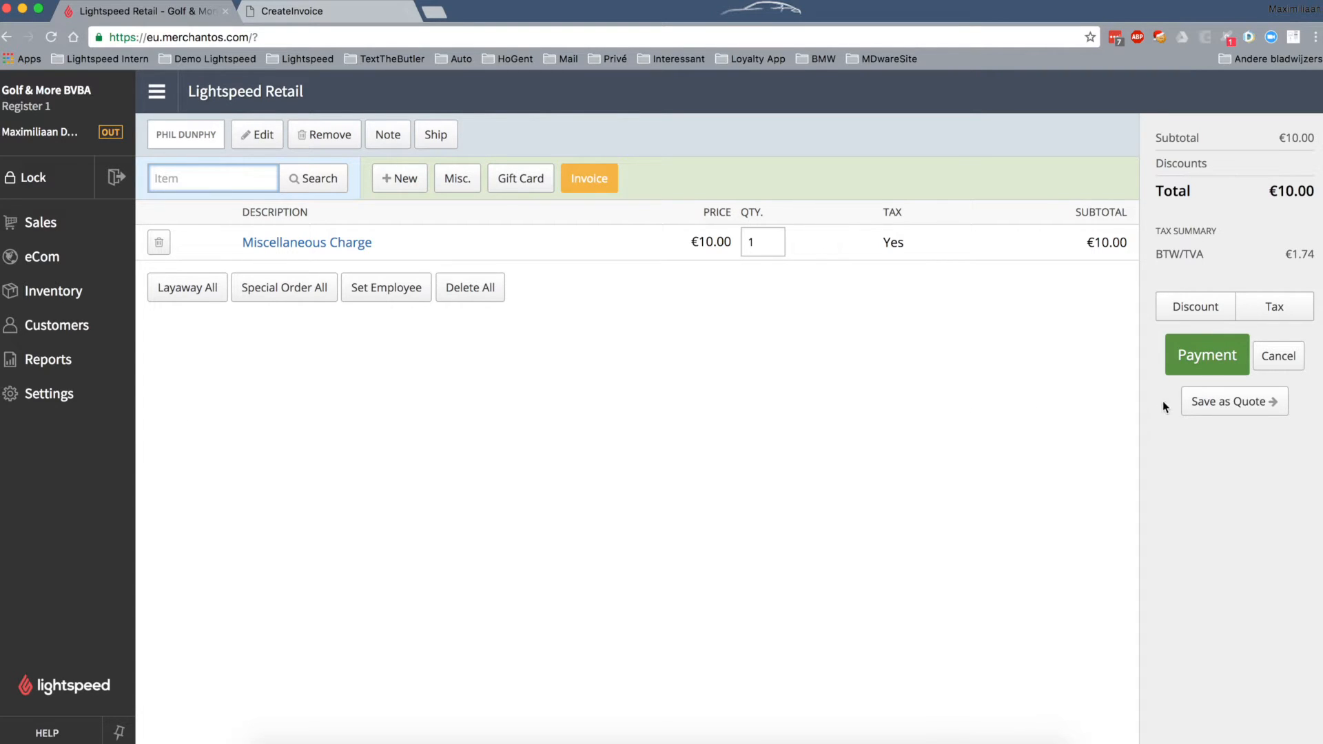
pyautogui.click(1221, 360)
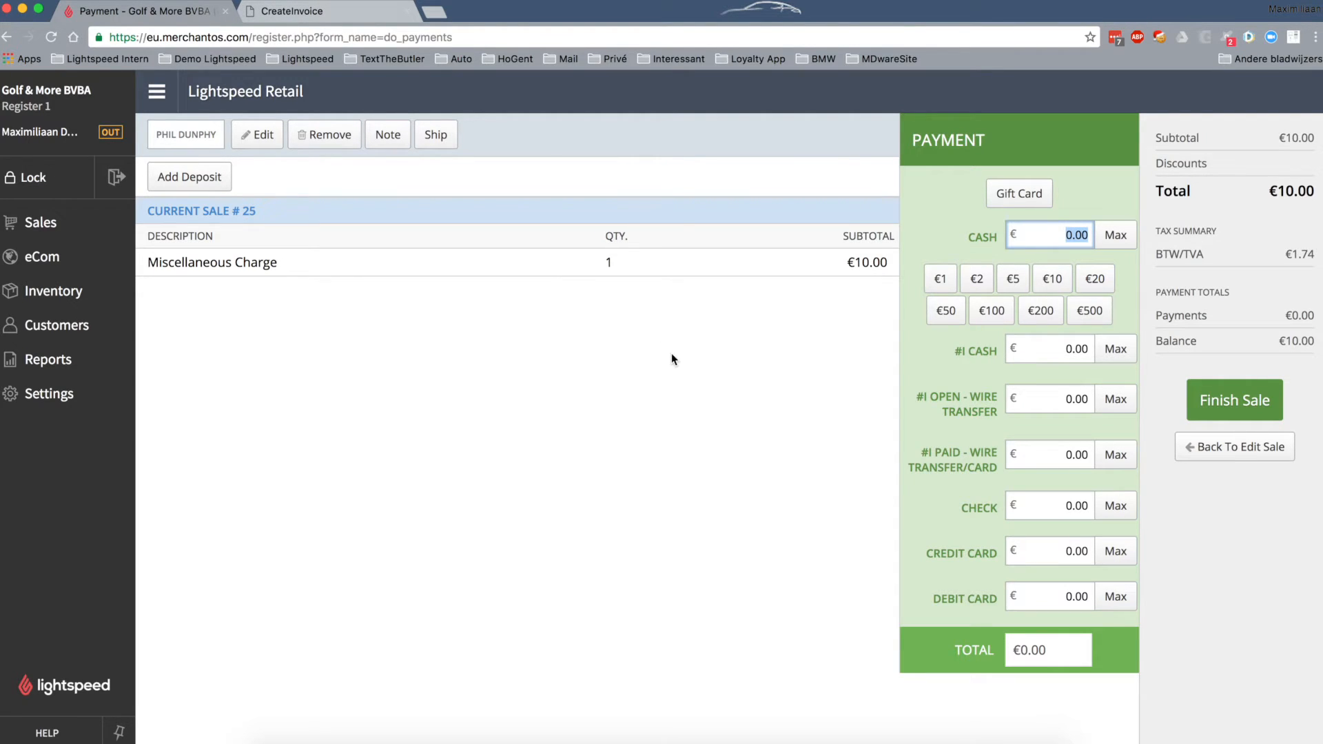
# - Review the #I payment methods and pay the full €10.00 by #I Open - Wire Transfer
pyautogui.moveTo(937, 350); pyautogui.dragTo(1135, 471)
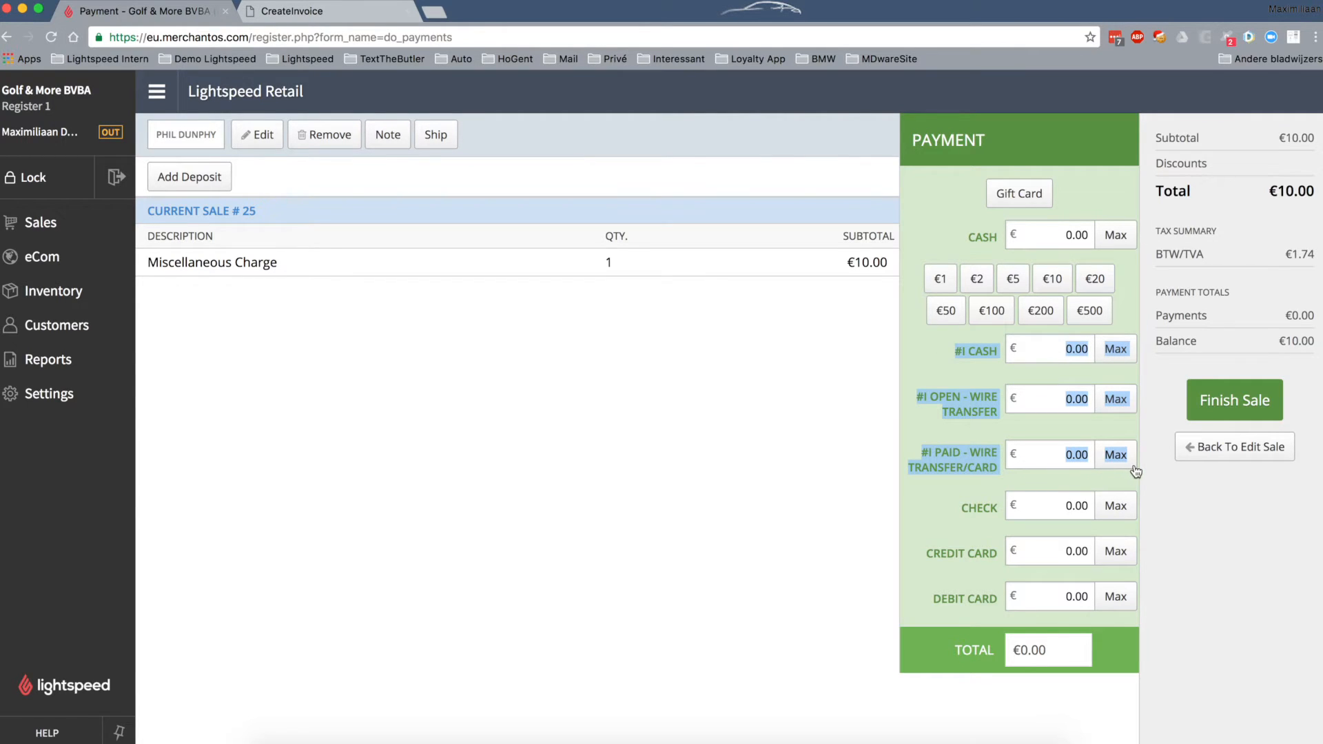
pyautogui.click(1188, 492)
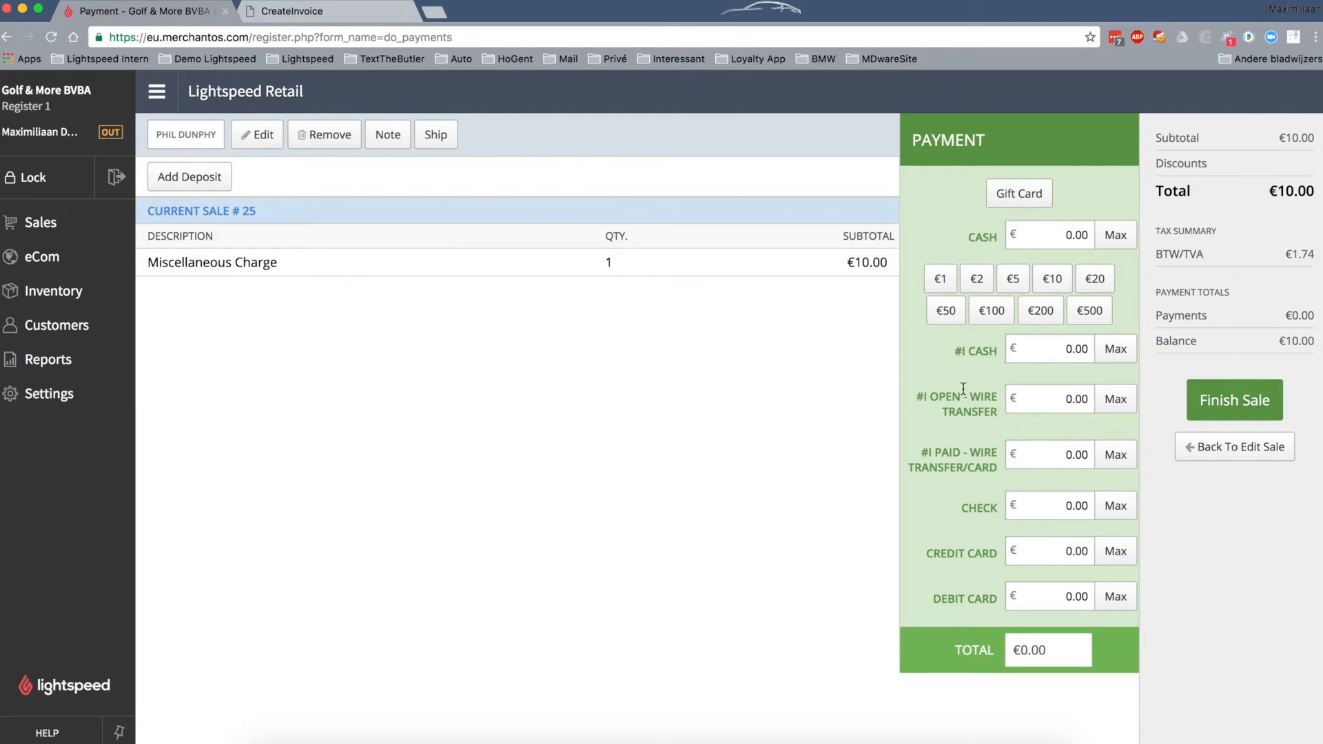
pyautogui.moveTo(963, 351); pyautogui.dragTo(991, 352)
pyautogui.doubleClick(974, 353)
pyautogui.moveTo(923, 451); pyautogui.dragTo(996, 466)
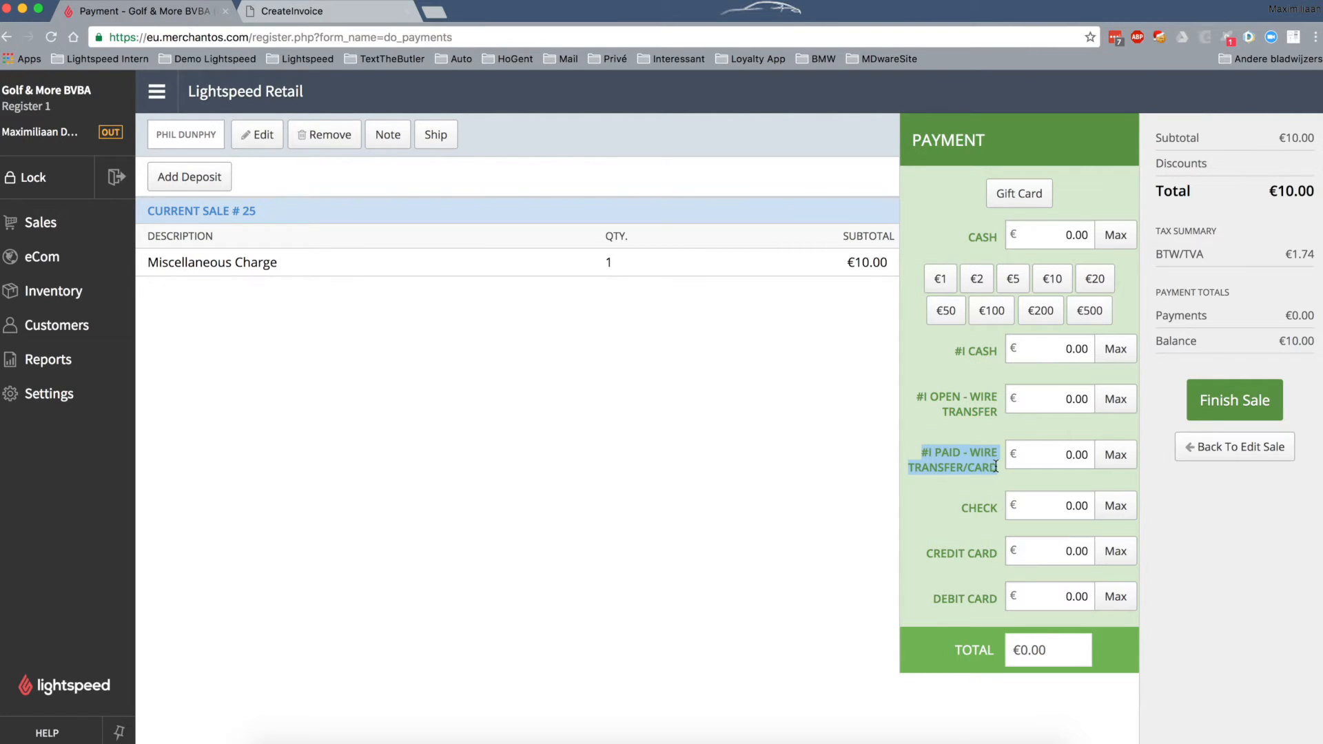
pyautogui.click(986, 351)
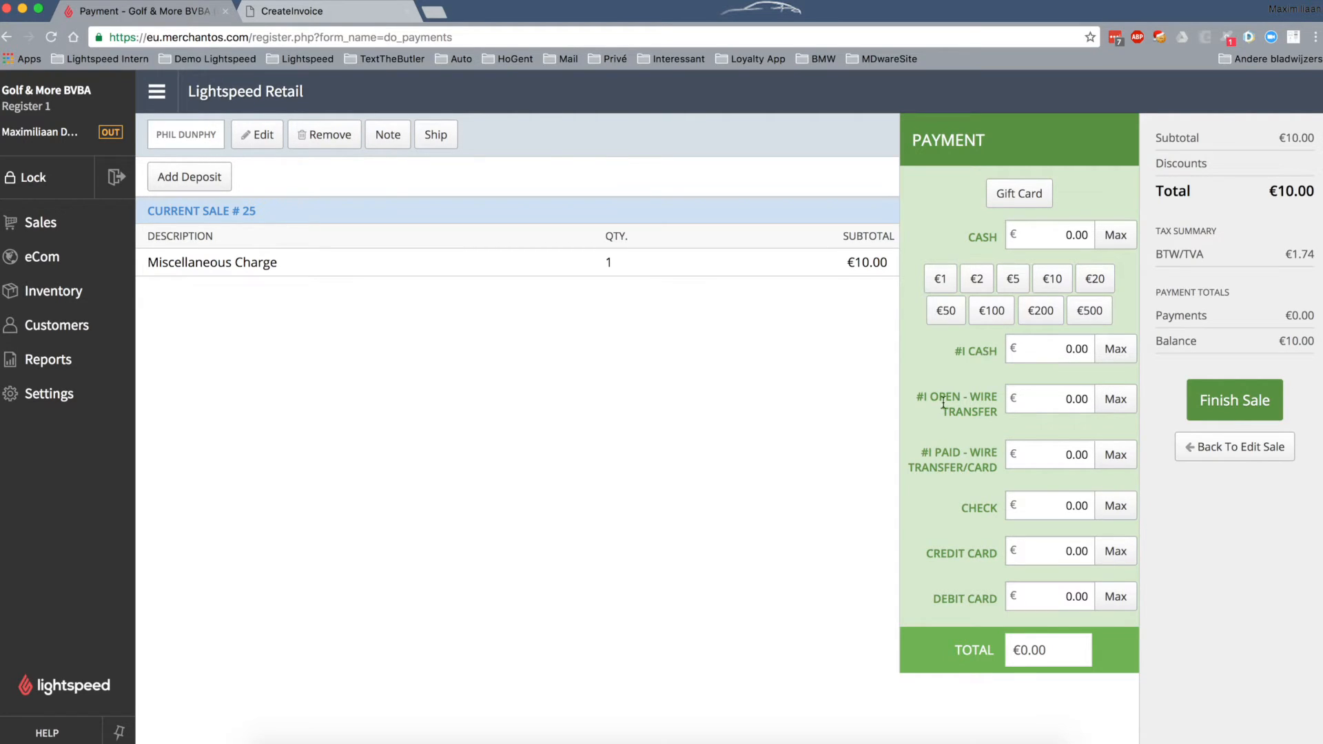
pyautogui.moveTo(930, 395); pyautogui.dragTo(996, 415)
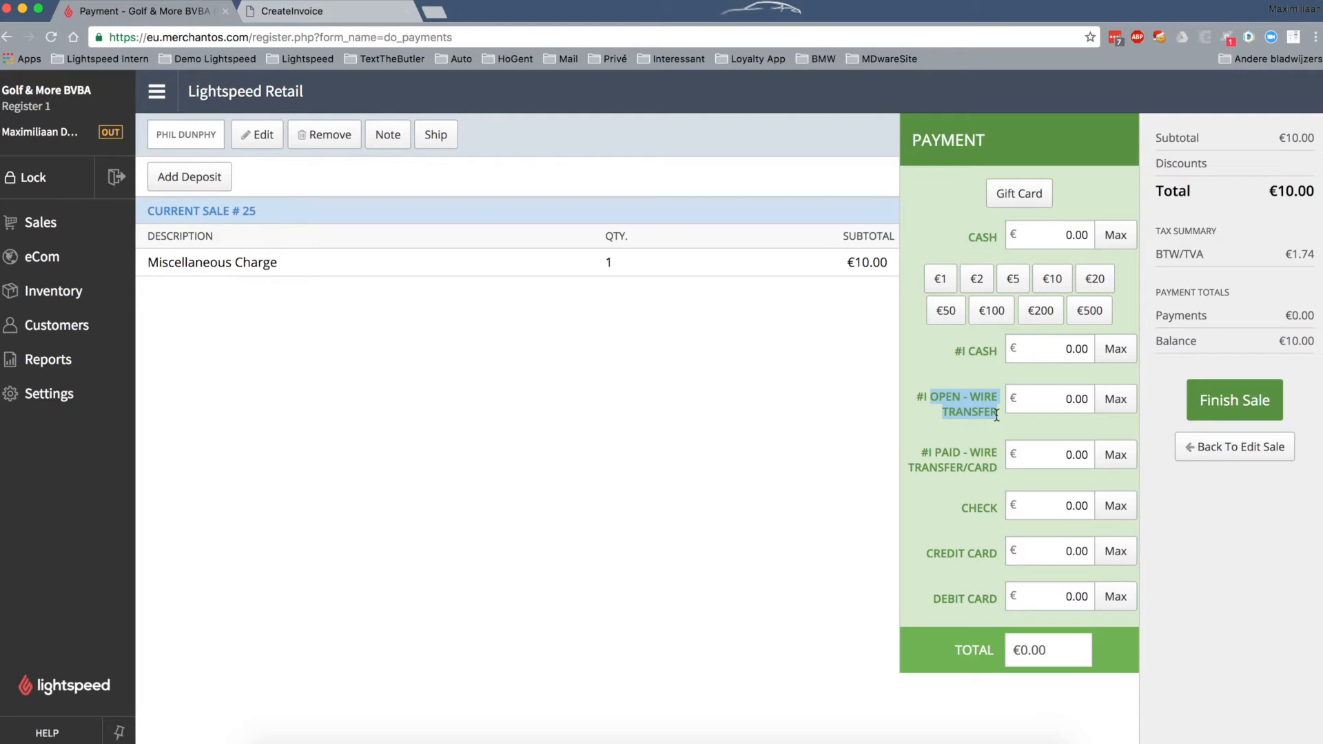
pyautogui.click(1121, 401)
# - Complete sale #25 without printing a receipt and return to the MDware invoice tab
pyautogui.click(1234, 406)
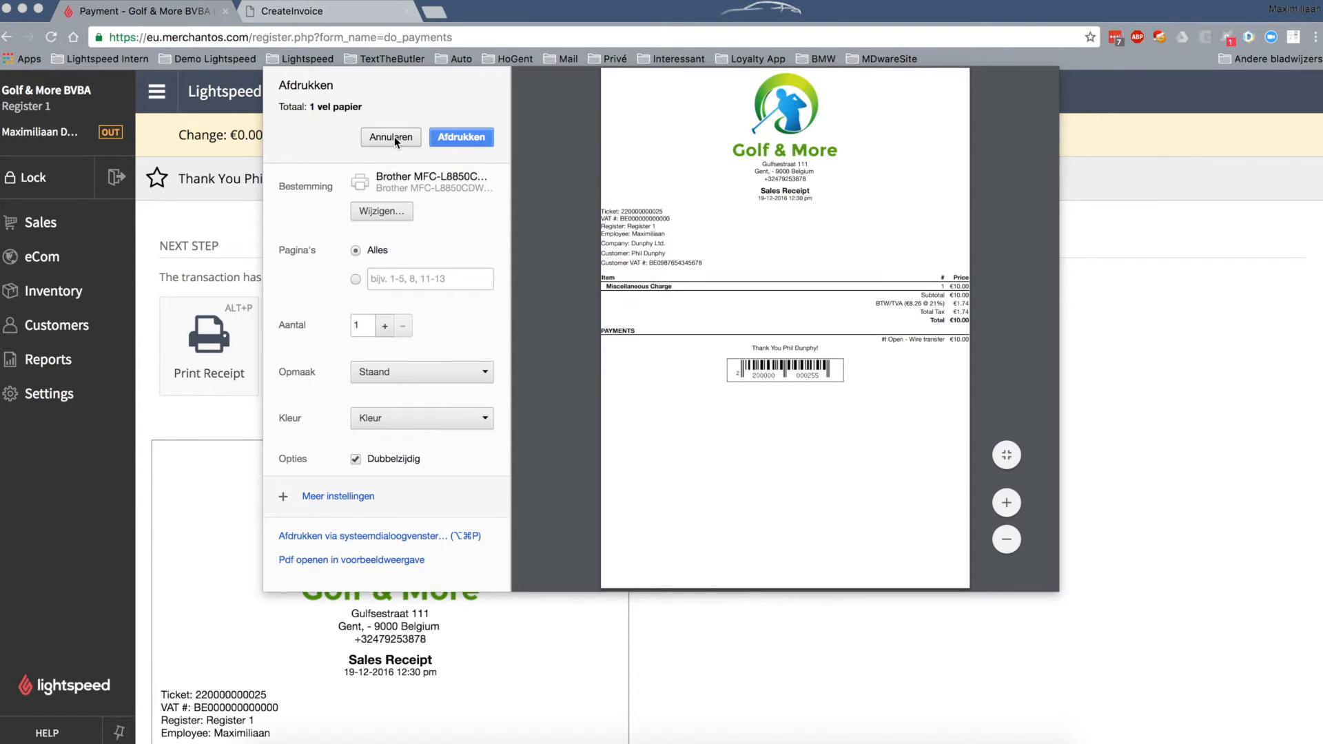
pyautogui.click(391, 137)
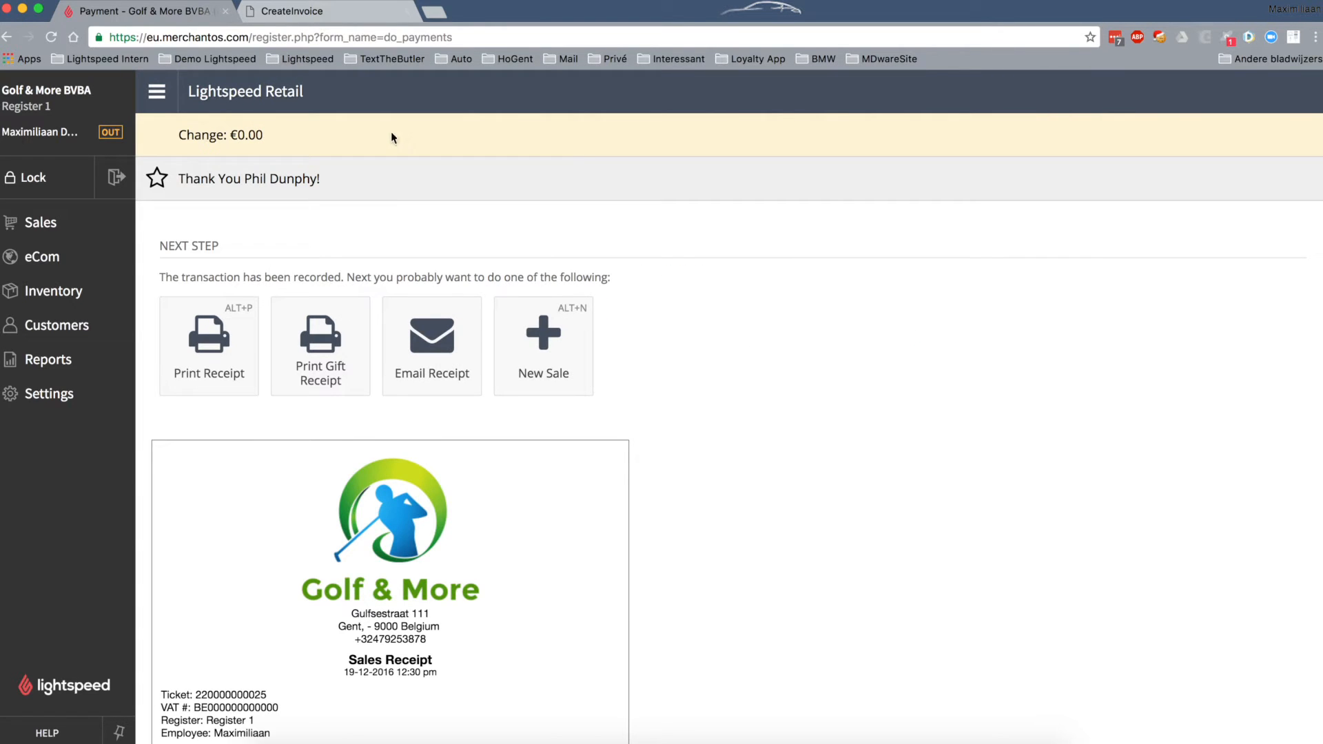
pyautogui.click(278, 13)
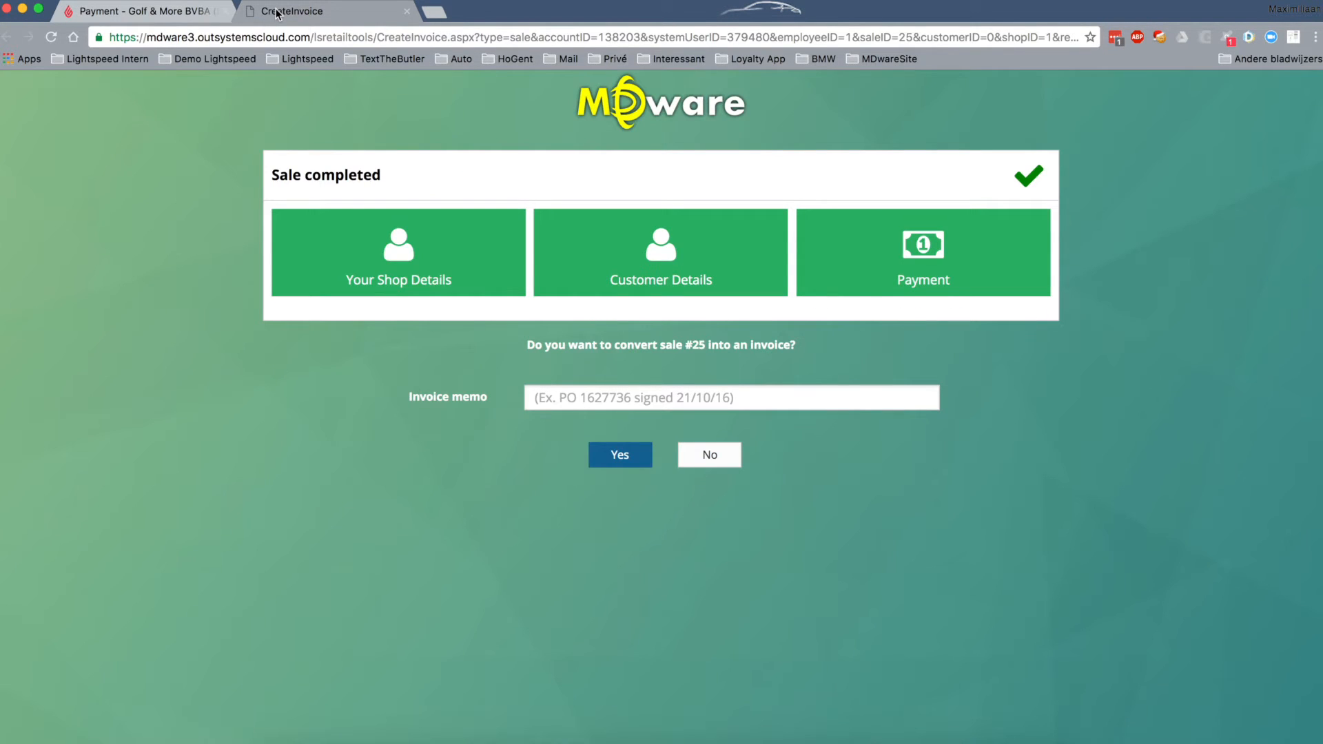
# - Set the invoice memo to the suggested purchase-order reference followed by 'signed on 12/10'
pyautogui.doubleClick(276, 173)
pyautogui.moveTo(323, 175); pyautogui.dragTo(381, 176)
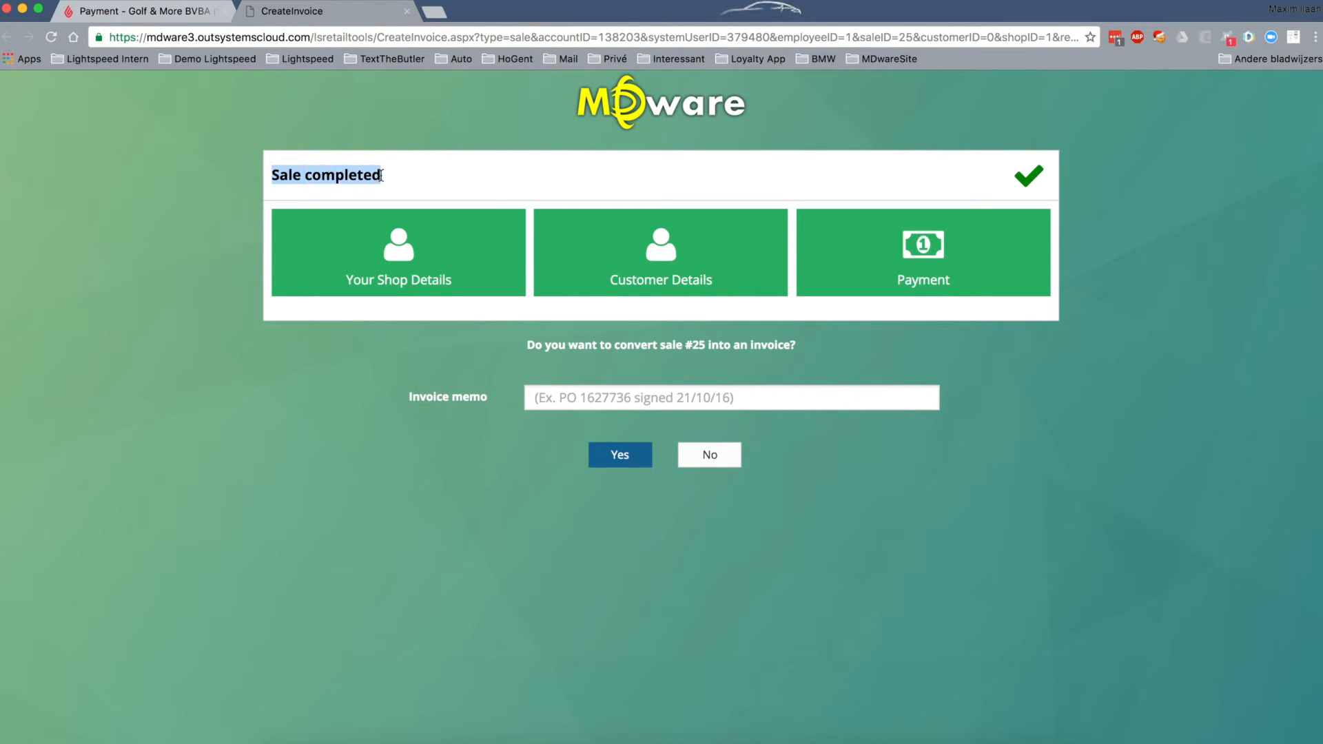
pyautogui.click(436, 186)
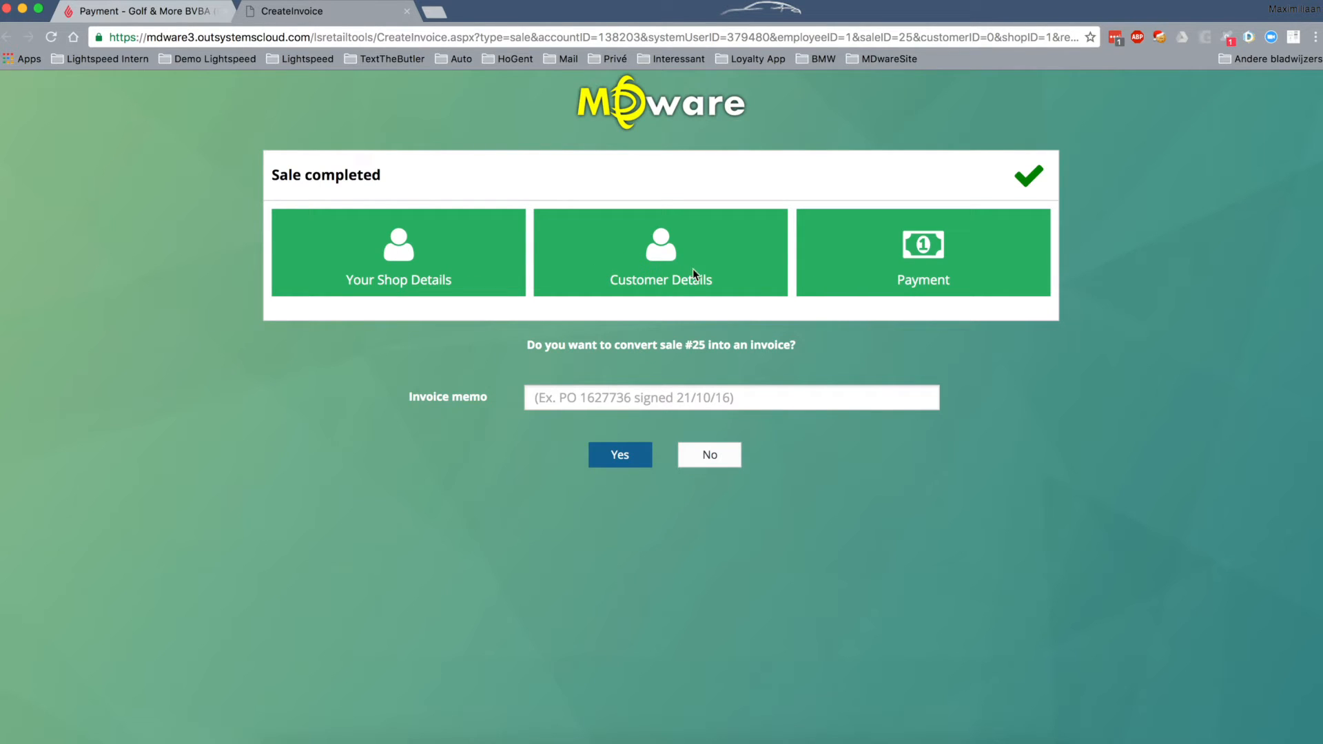
pyautogui.click(616, 399)
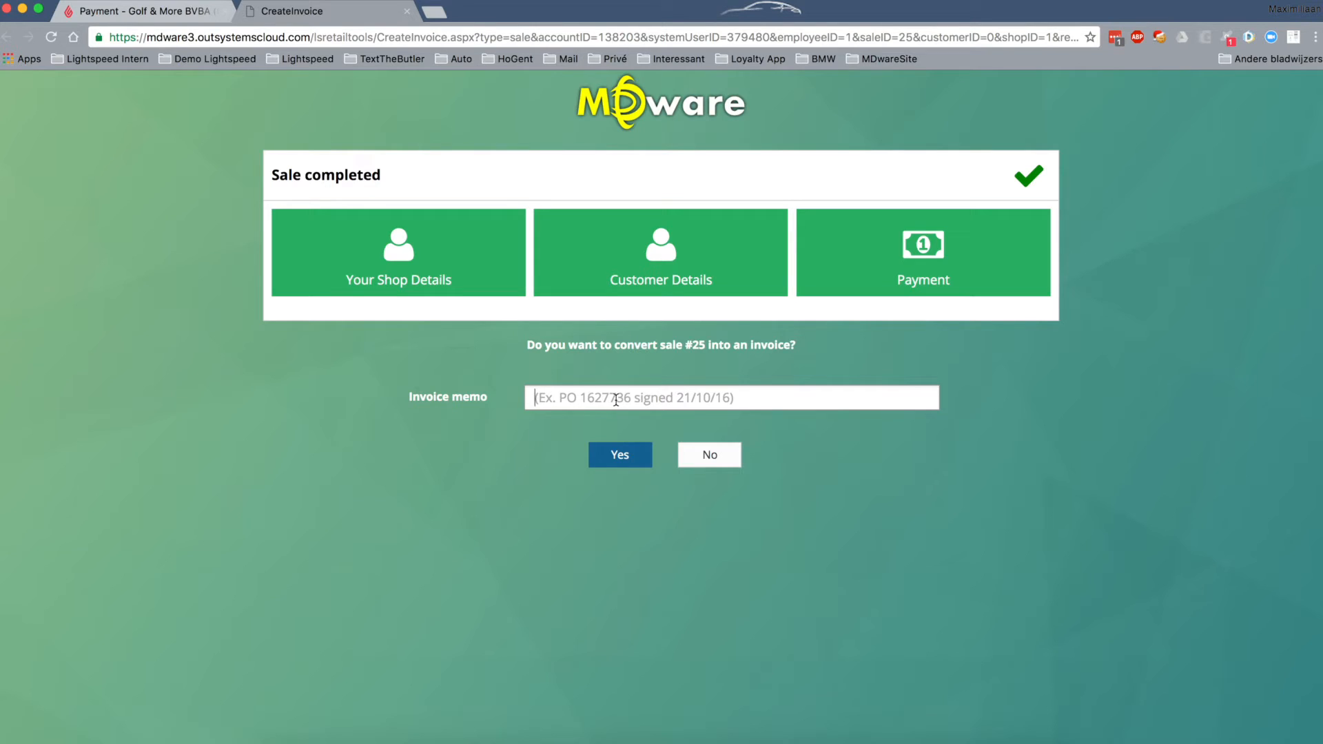
pyautogui.write('PO')
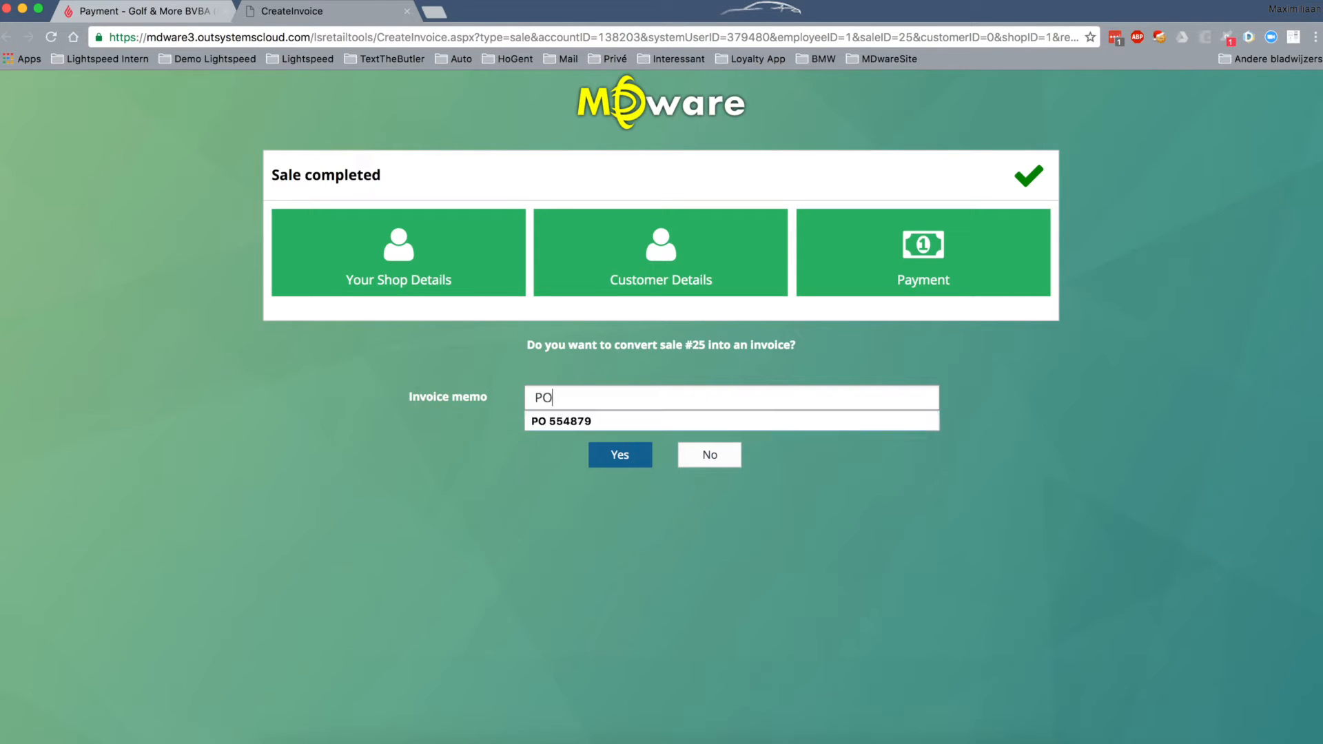
pyautogui.press('Down')
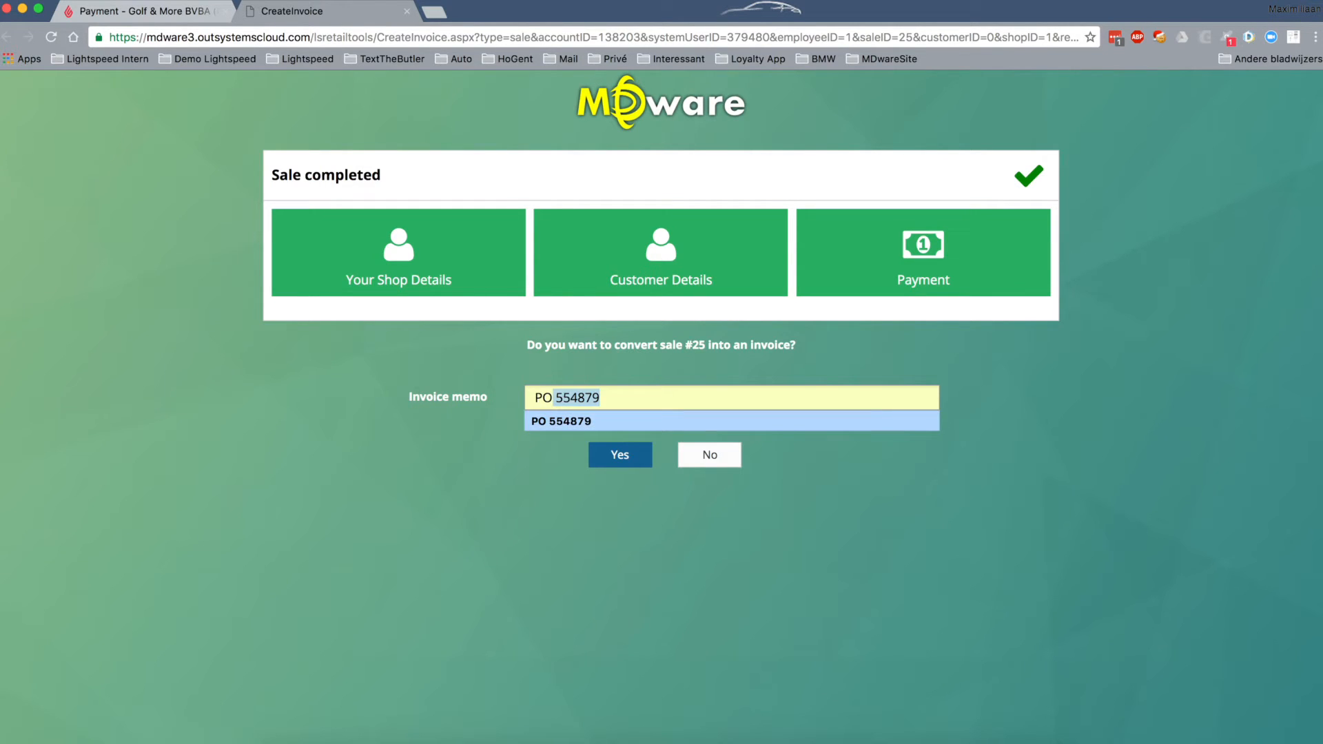
pyautogui.press('Return')
pyautogui.write('signed')
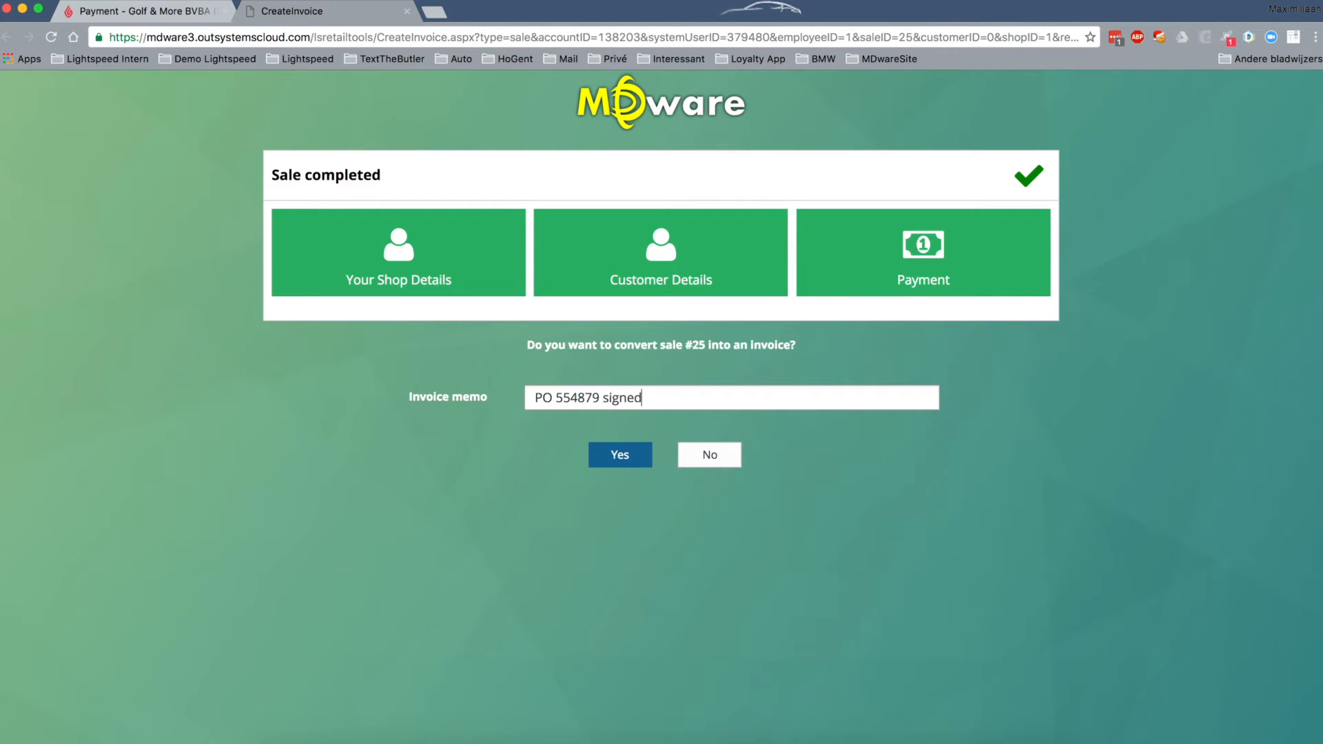
pyautogui.write(' on 12/10')
# - Convert sale #25 into invoice 201600002 and check the client's mailing address without sending
pyautogui.click(621, 461)
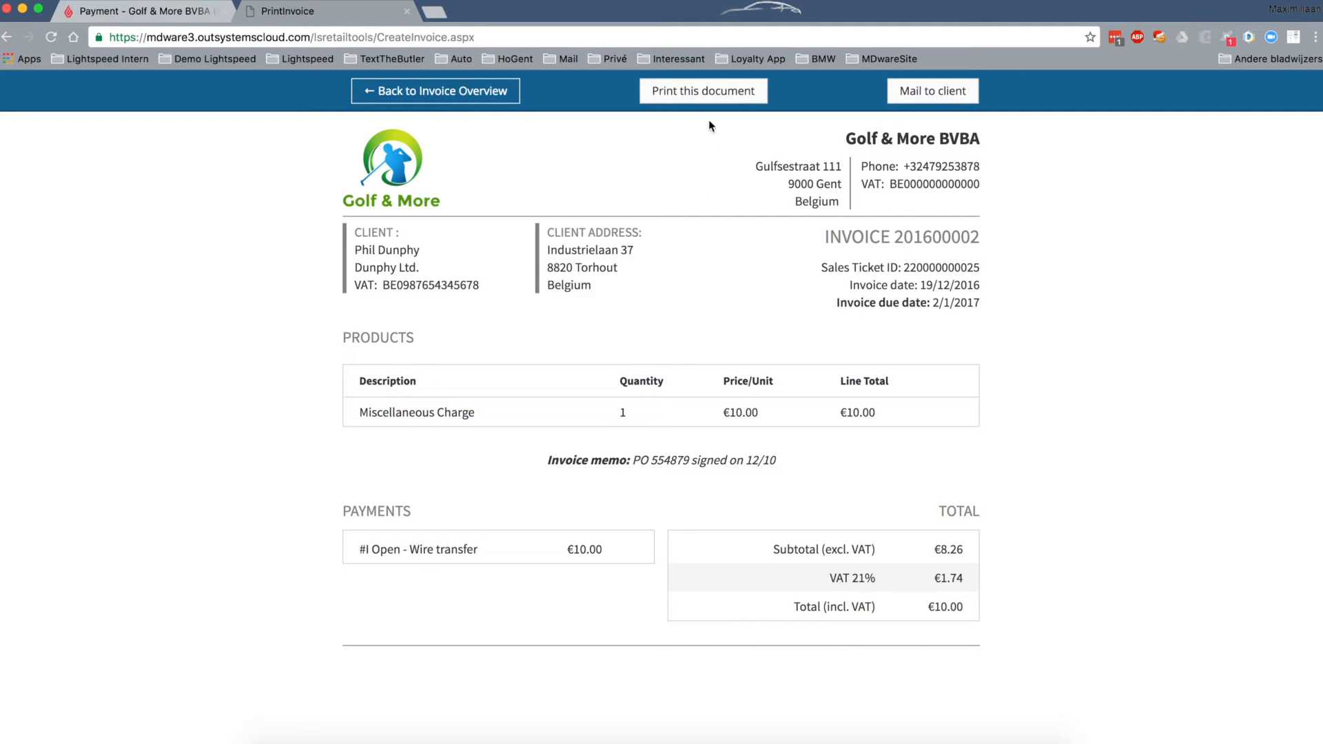
pyautogui.click(944, 92)
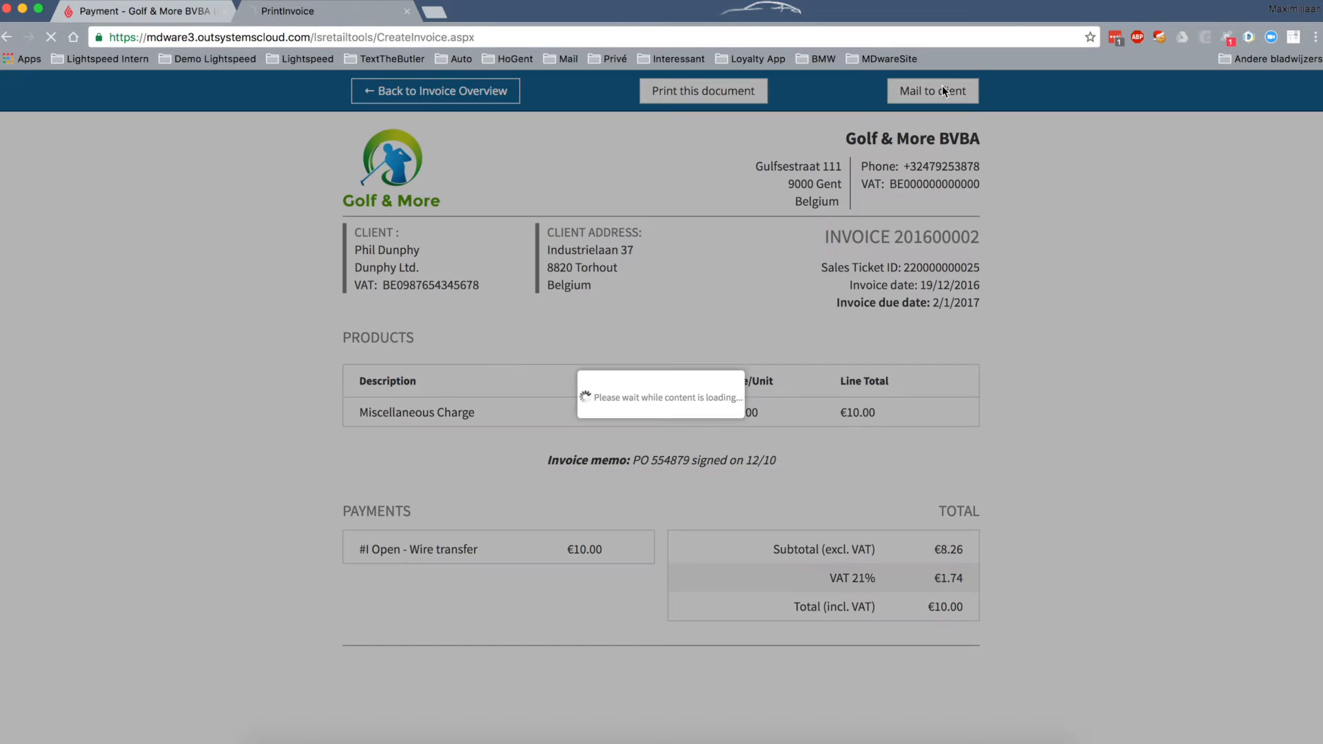
pyautogui.moveTo(613, 396); pyautogui.dragTo(783, 400)
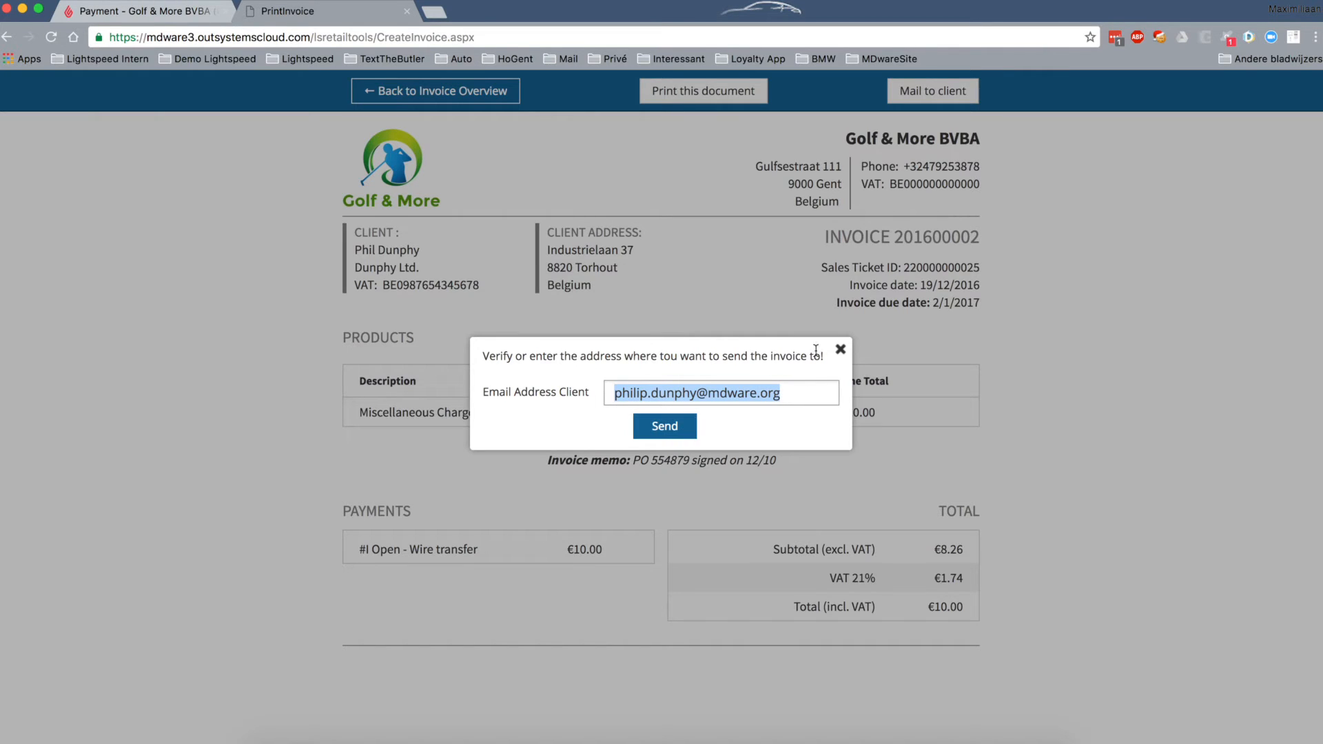
pyautogui.click(840, 350)
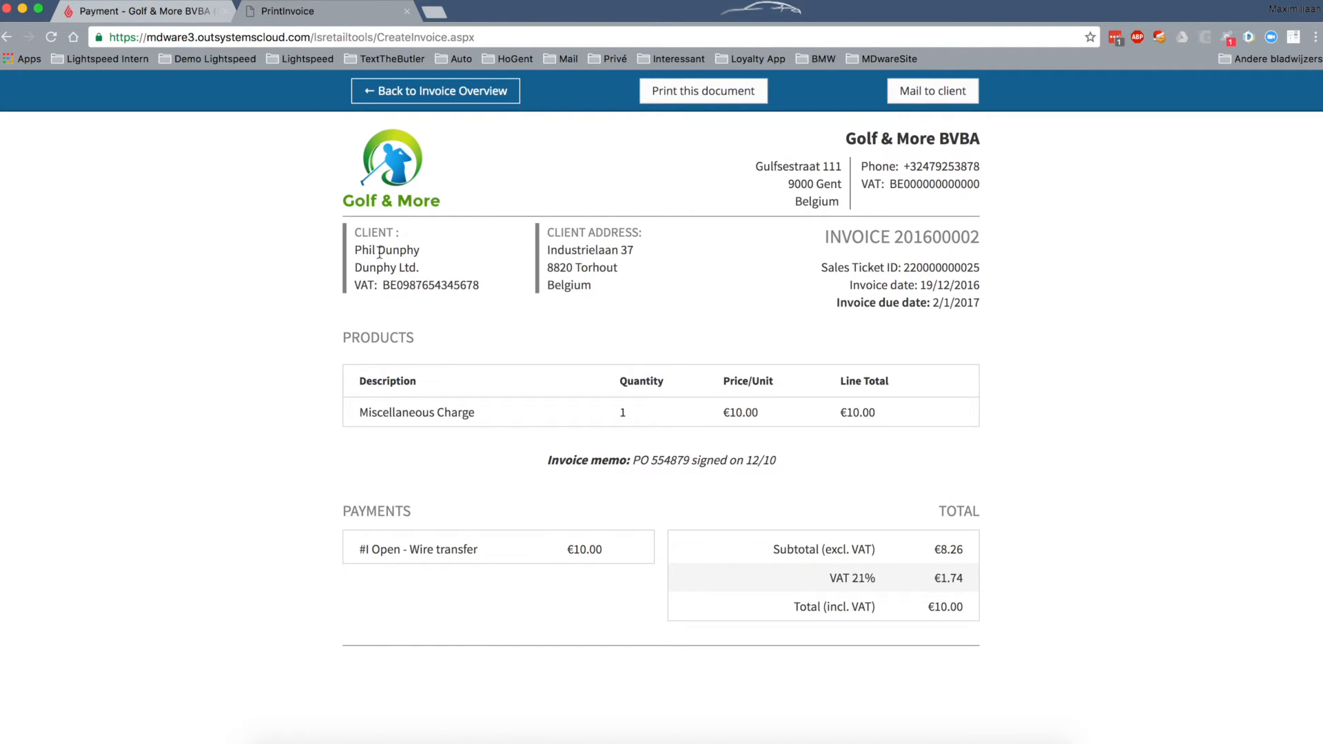
# - Go back to the invoice overview and mark invoice 201600002 as paid
pyautogui.click(463, 91)
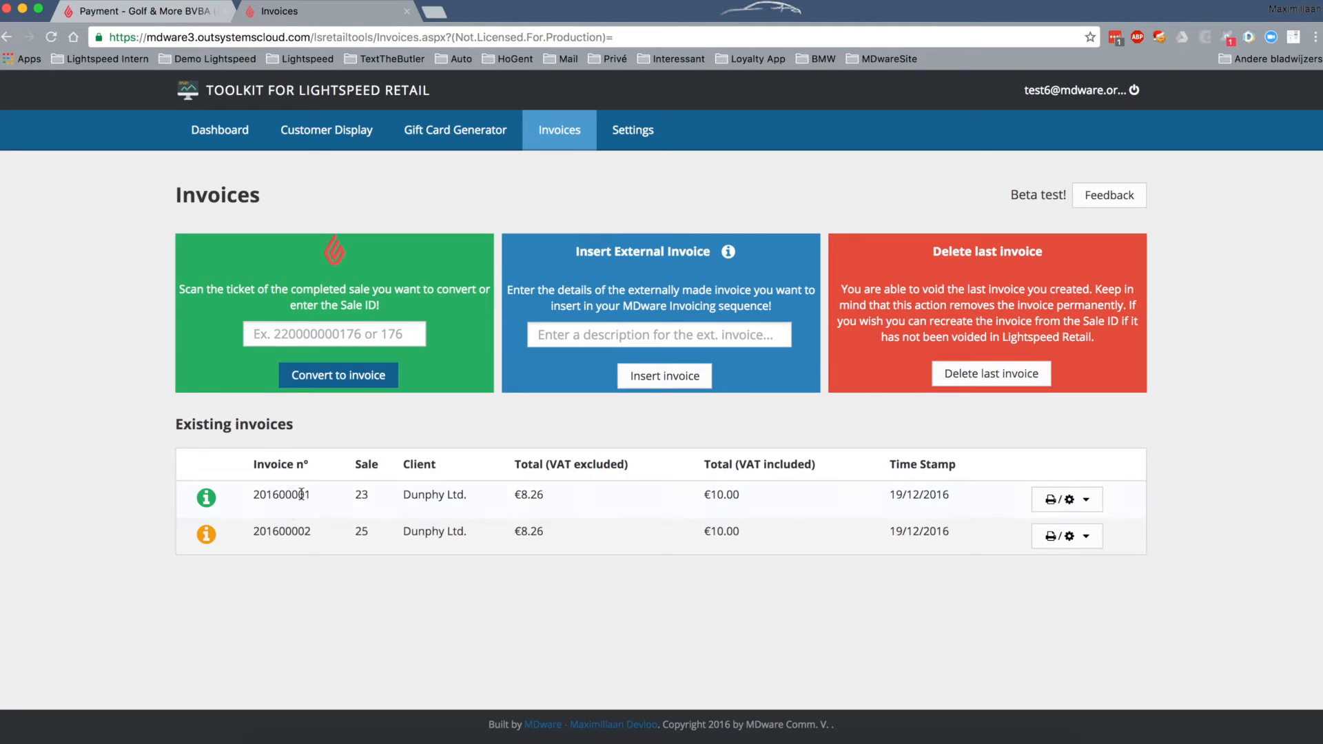
pyautogui.click(1087, 536)
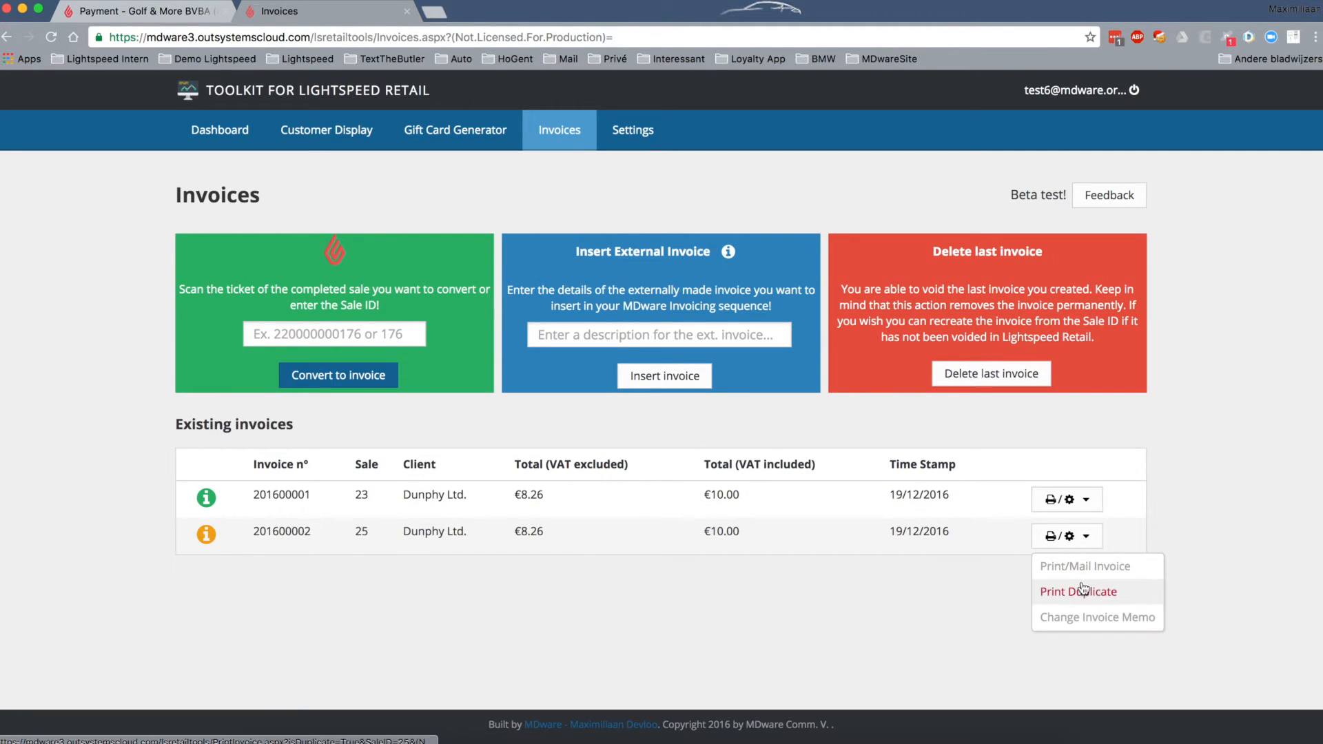
pyautogui.click(911, 602)
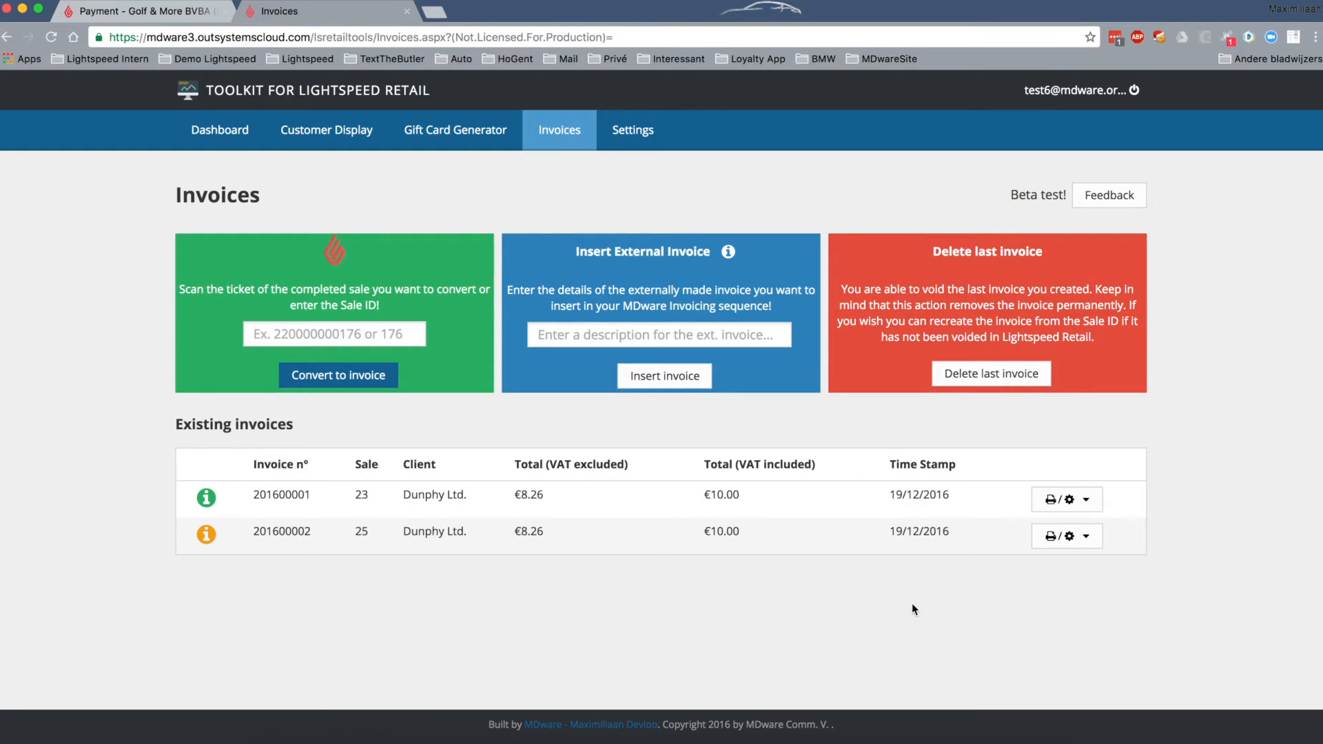
pyautogui.click(207, 537)
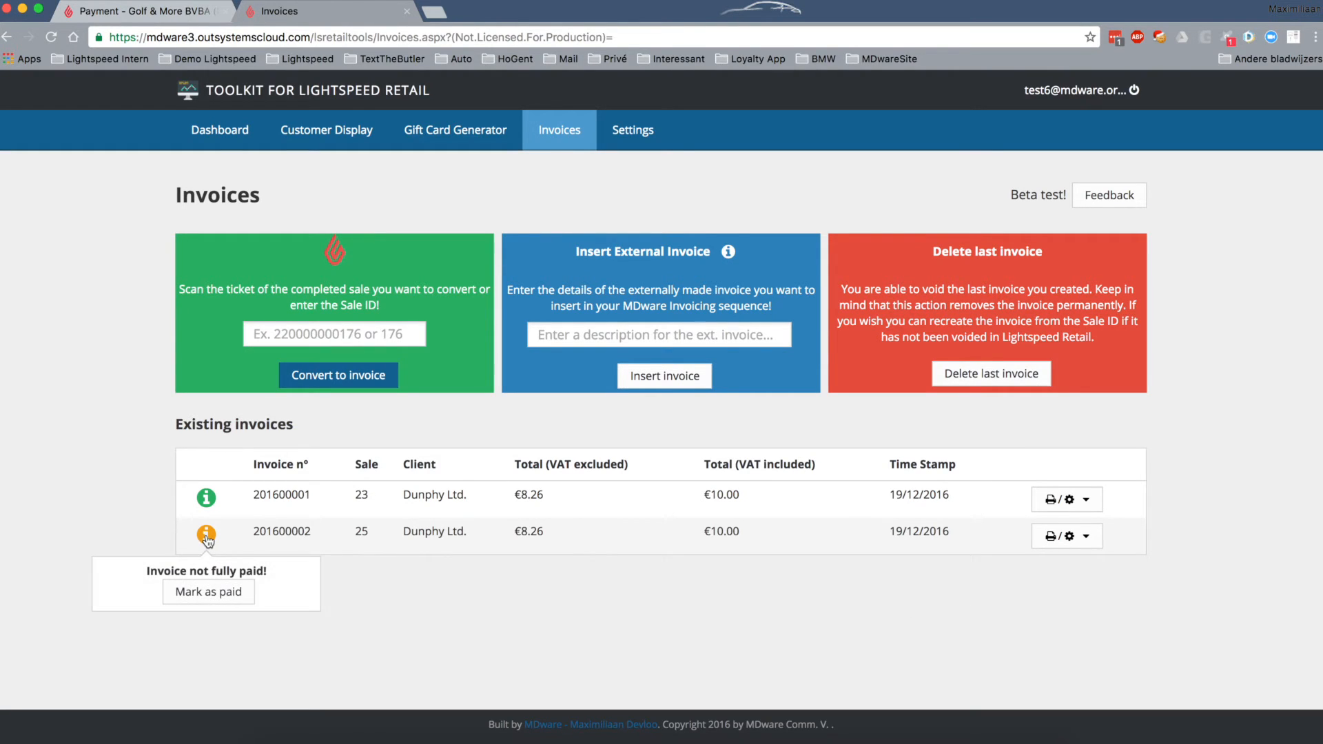
pyautogui.click(199, 593)
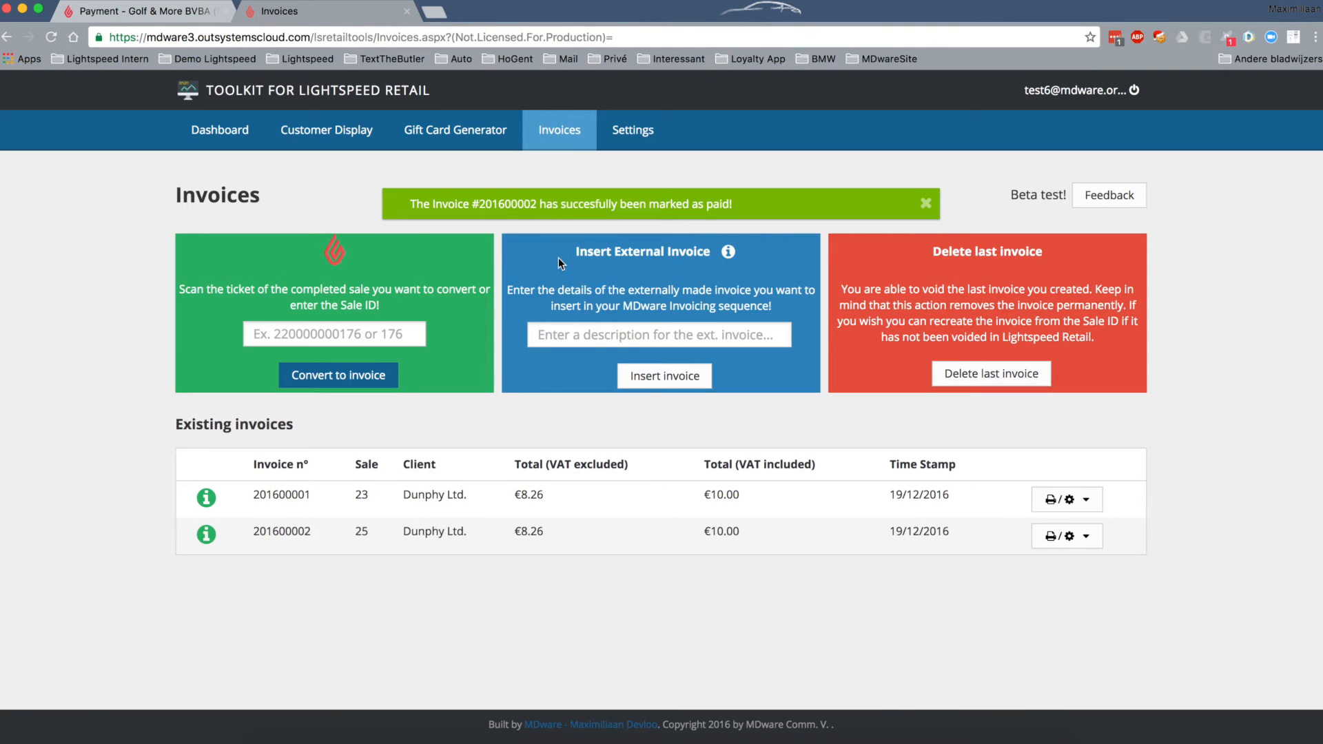
pyautogui.moveTo(560, 252); pyautogui.dragTo(710, 254)
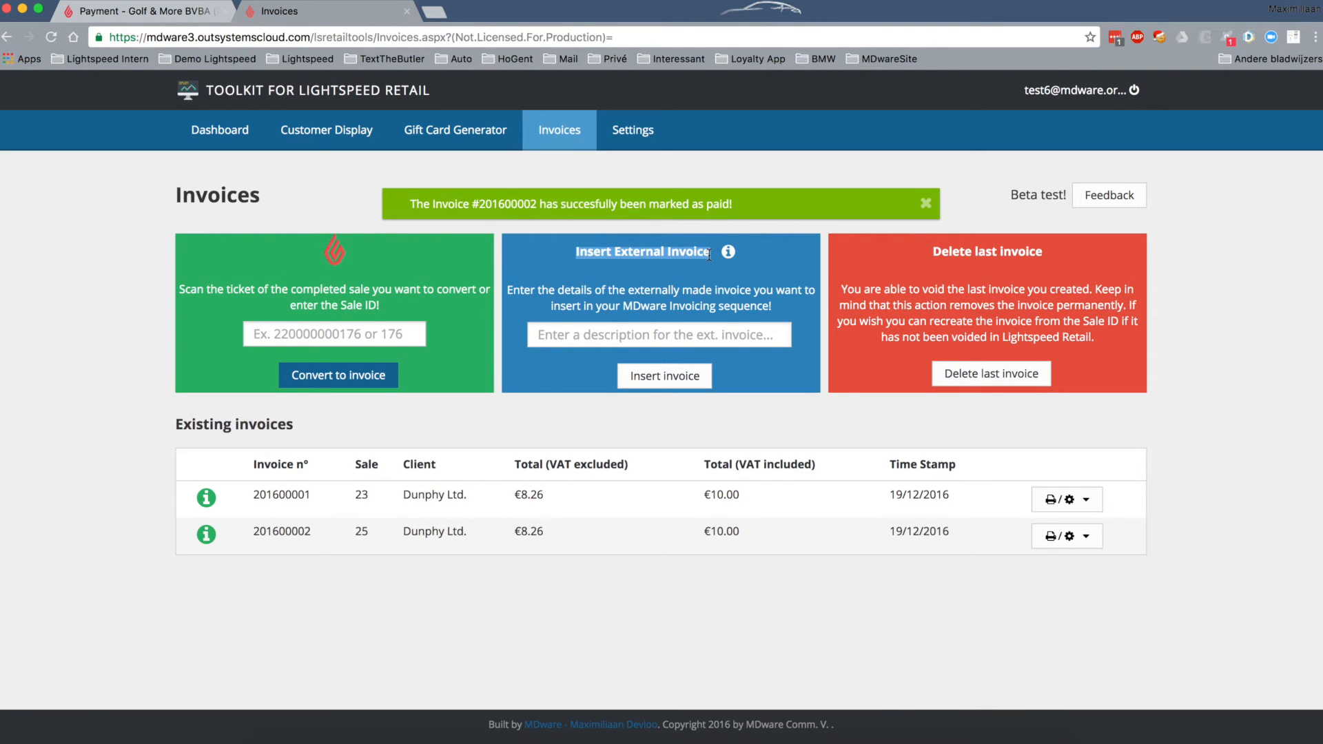
# - Insert external invoice 201600003 described as 'Invoice in Excel for' plus the client's name
pyautogui.click(605, 334)
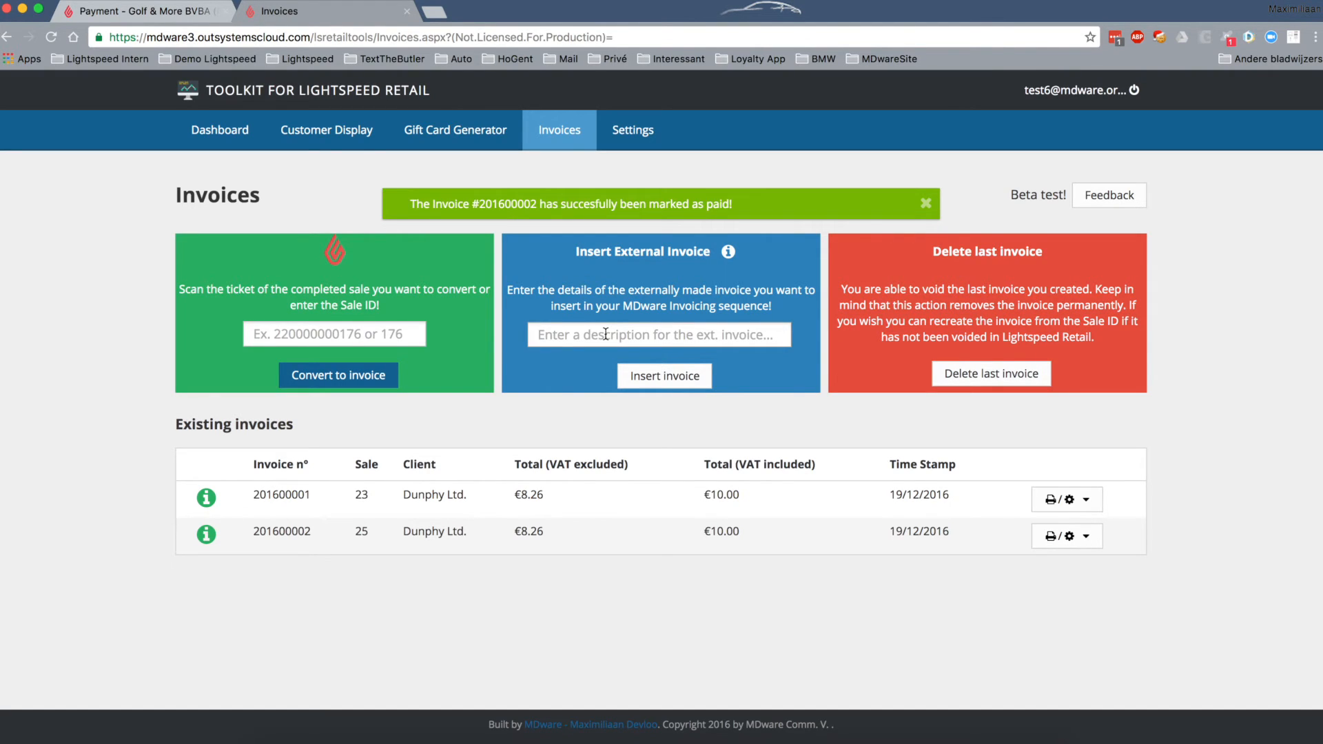
pyautogui.write('Invoice in')
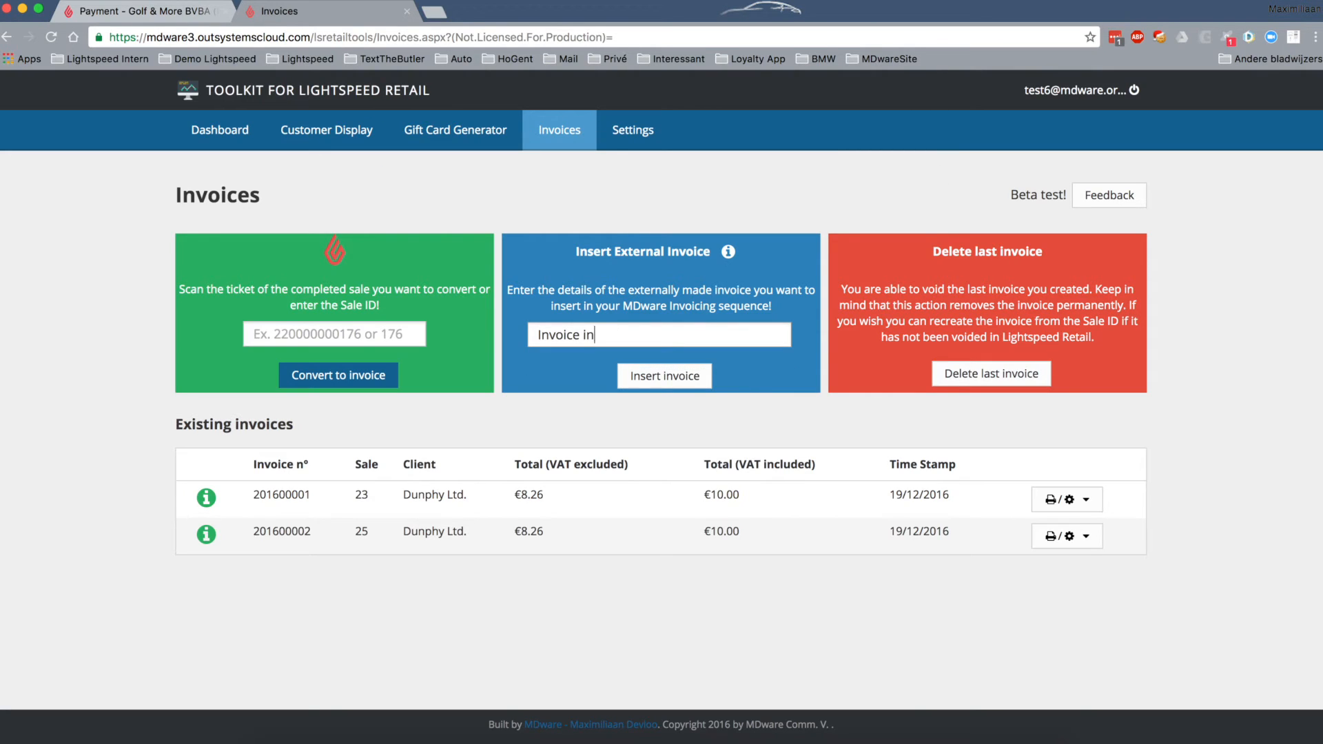
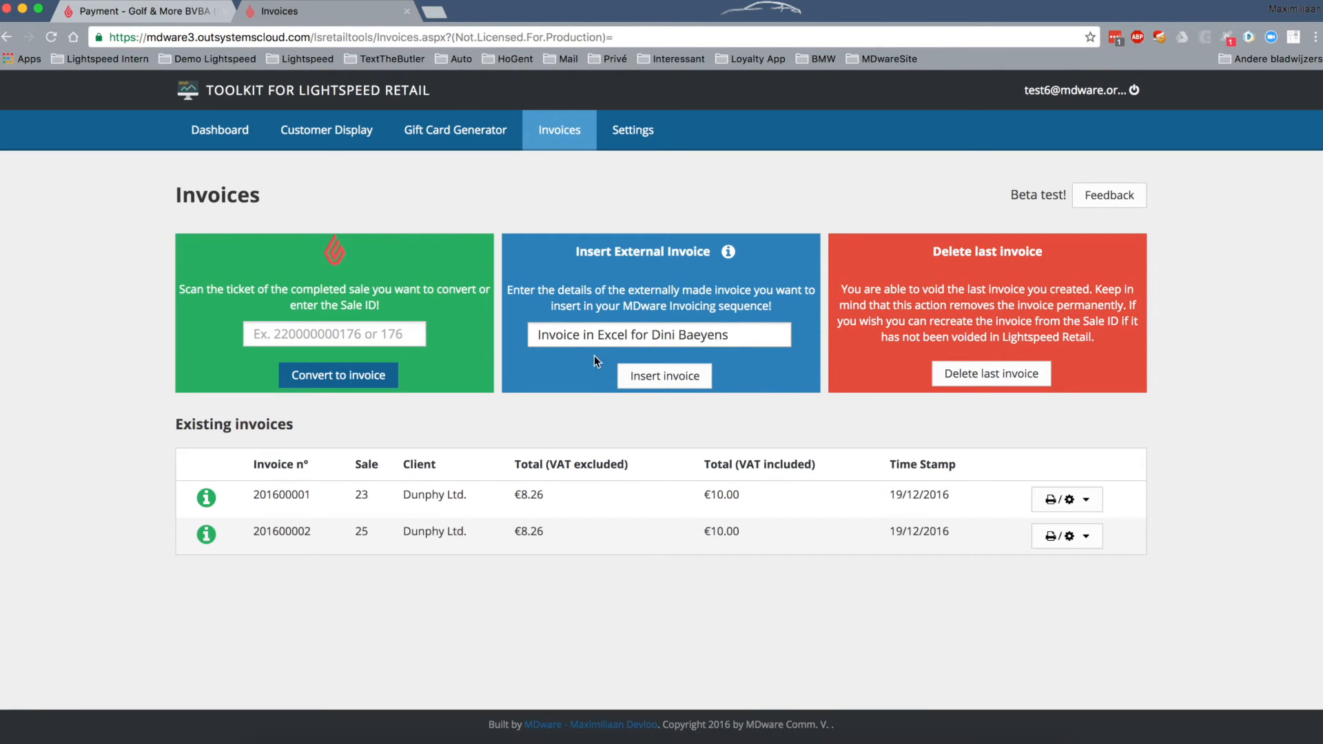
pyautogui.click(659, 376)
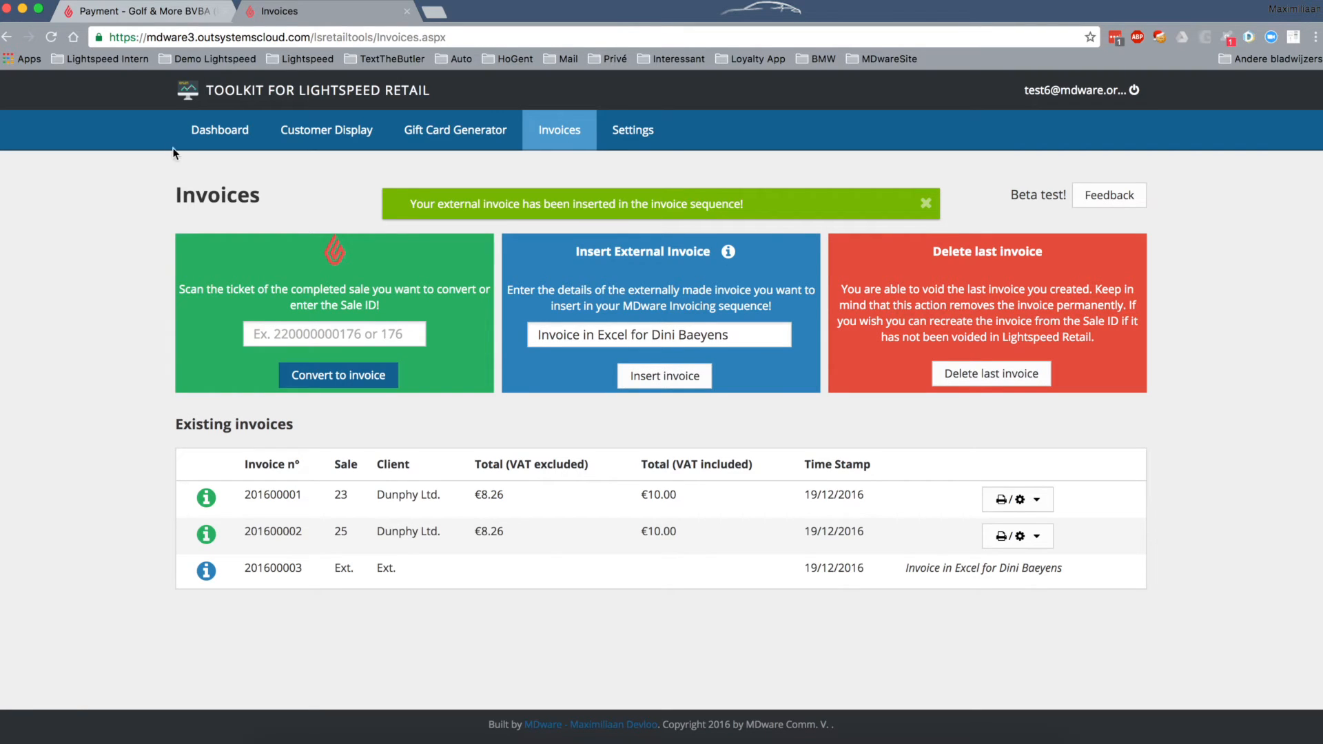
# - Refund sale #25's Miscellaneous Charge at −€10.00 and start a matching MDware credit note
pyautogui.click(176, 16)
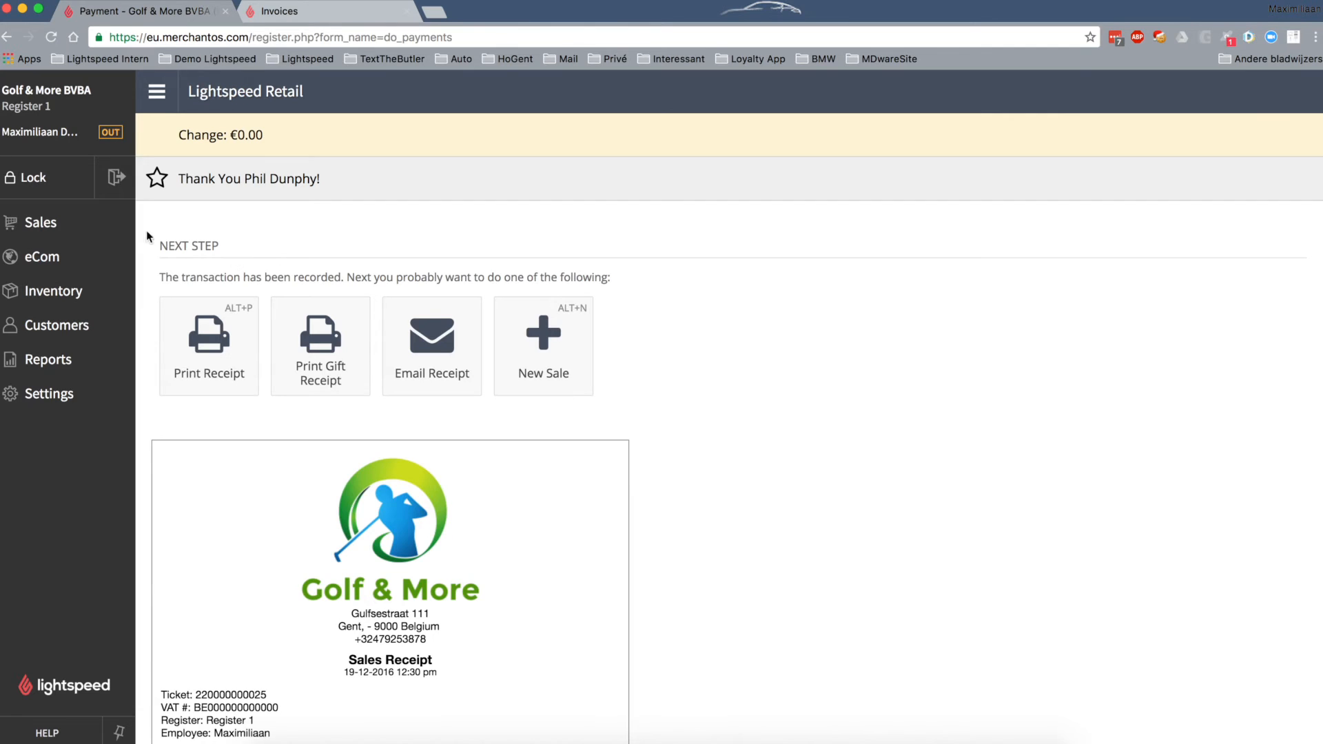
pyautogui.click(89, 221)
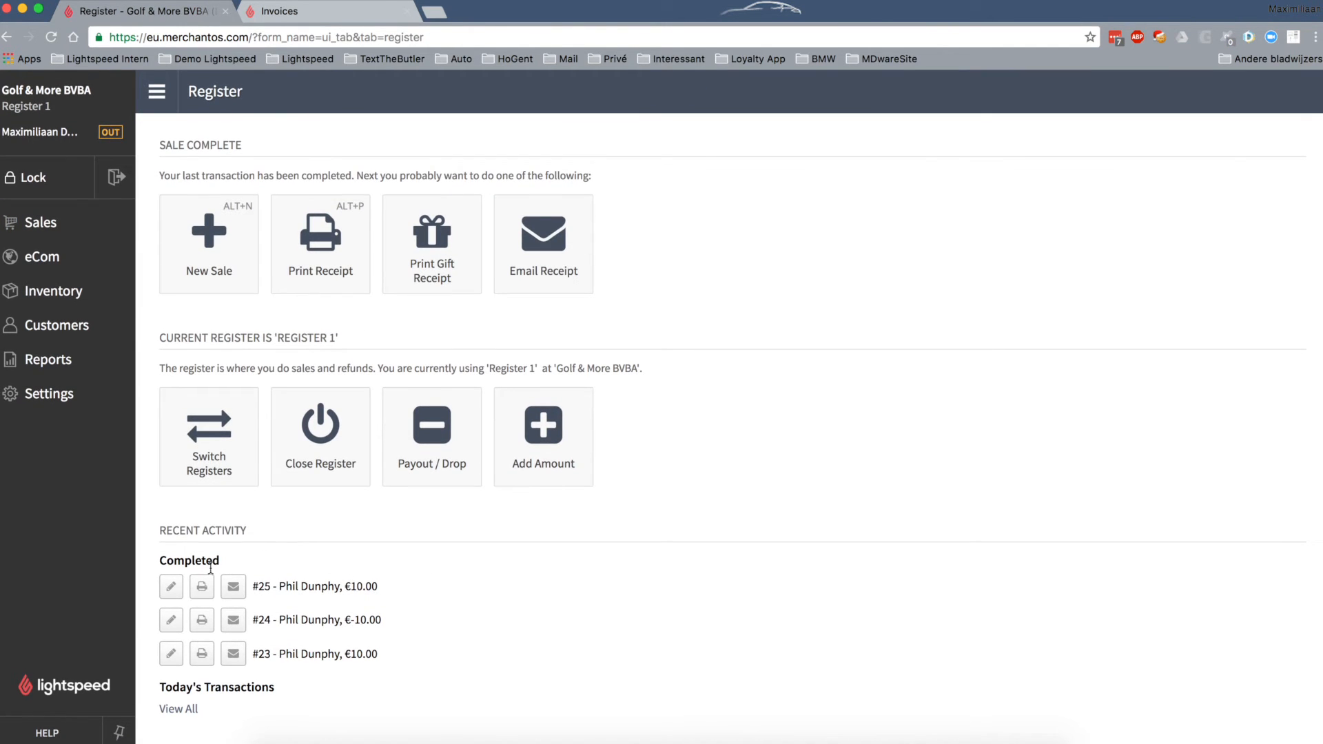
pyautogui.click(169, 588)
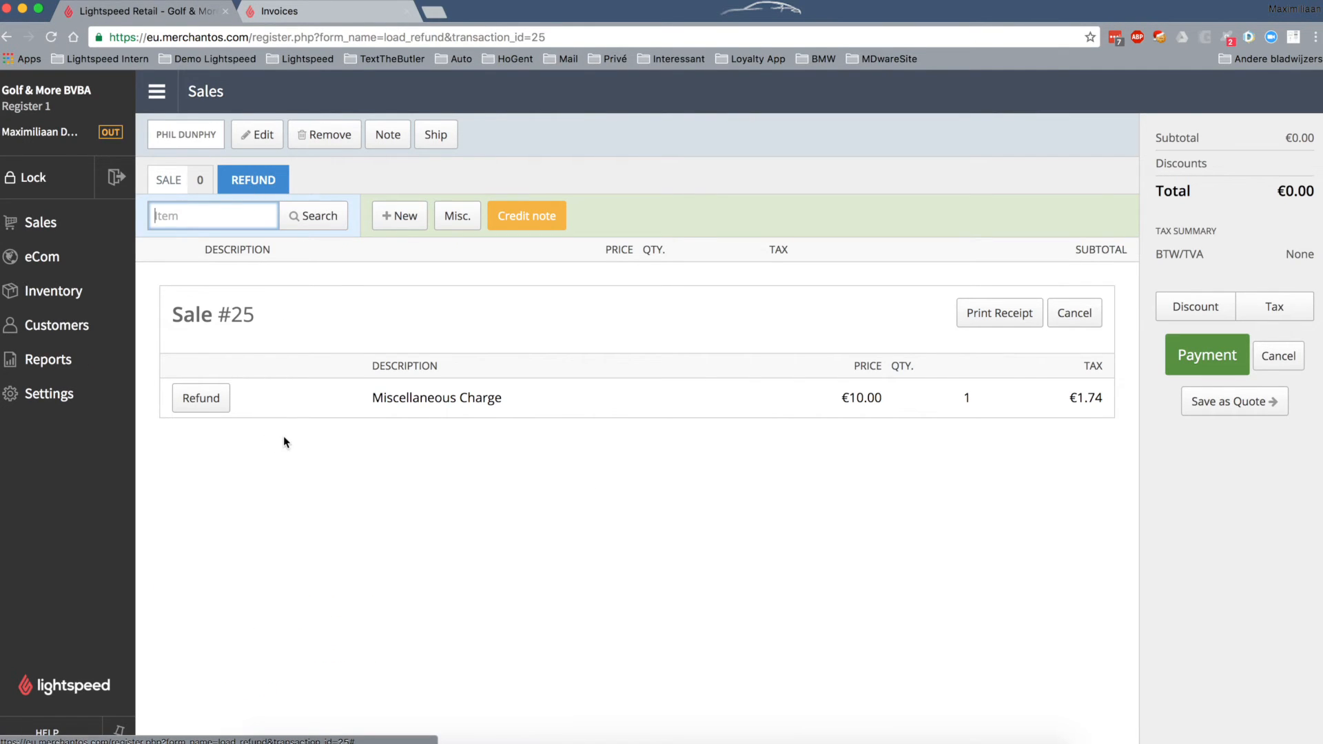
pyautogui.click(201, 399)
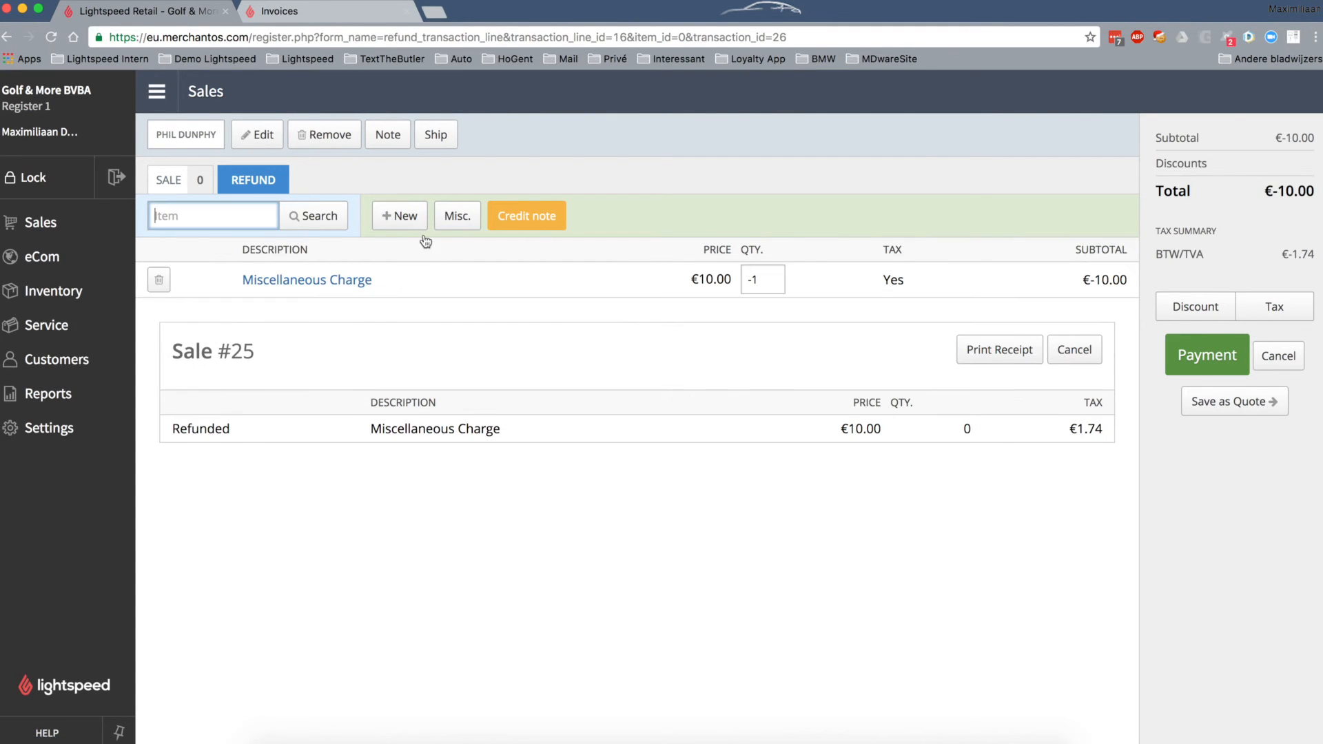
pyautogui.click(525, 223)
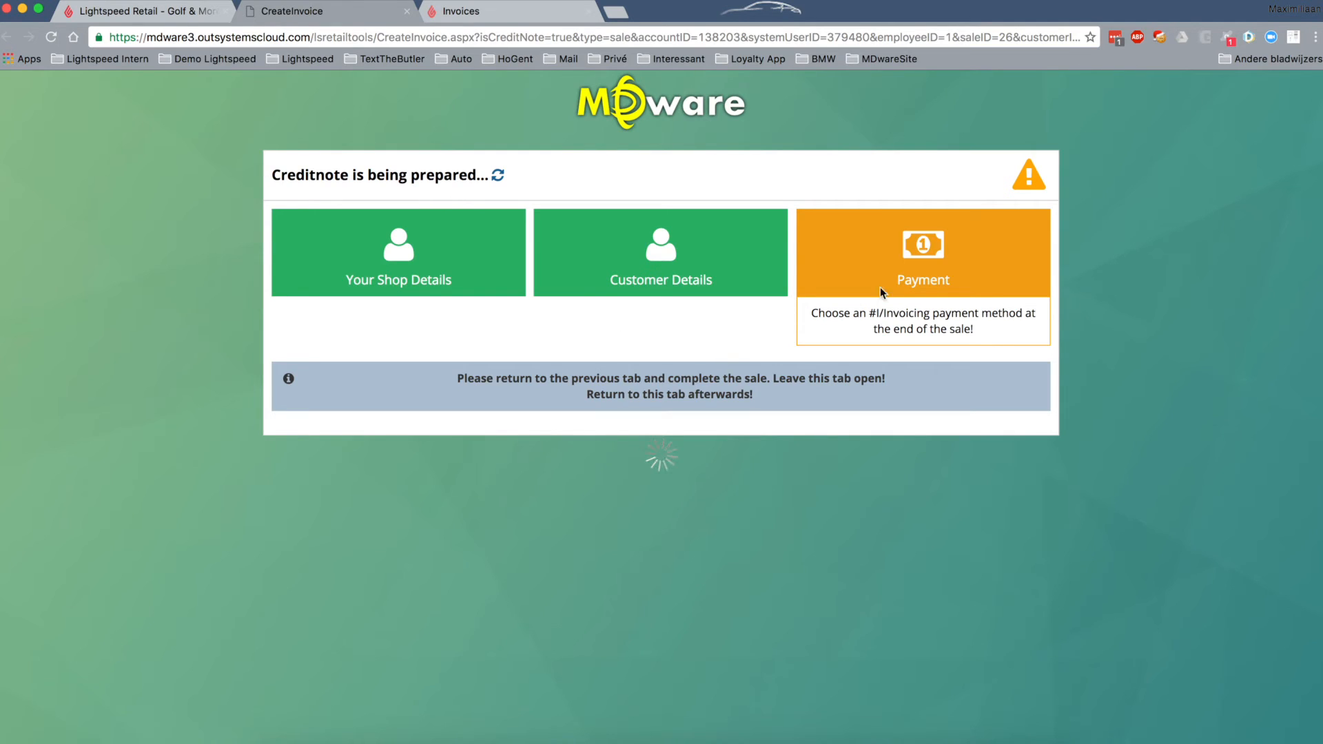
# - Settle the refund with a €10.00 payment to the wire-transfer method
pyautogui.click(112, 12)
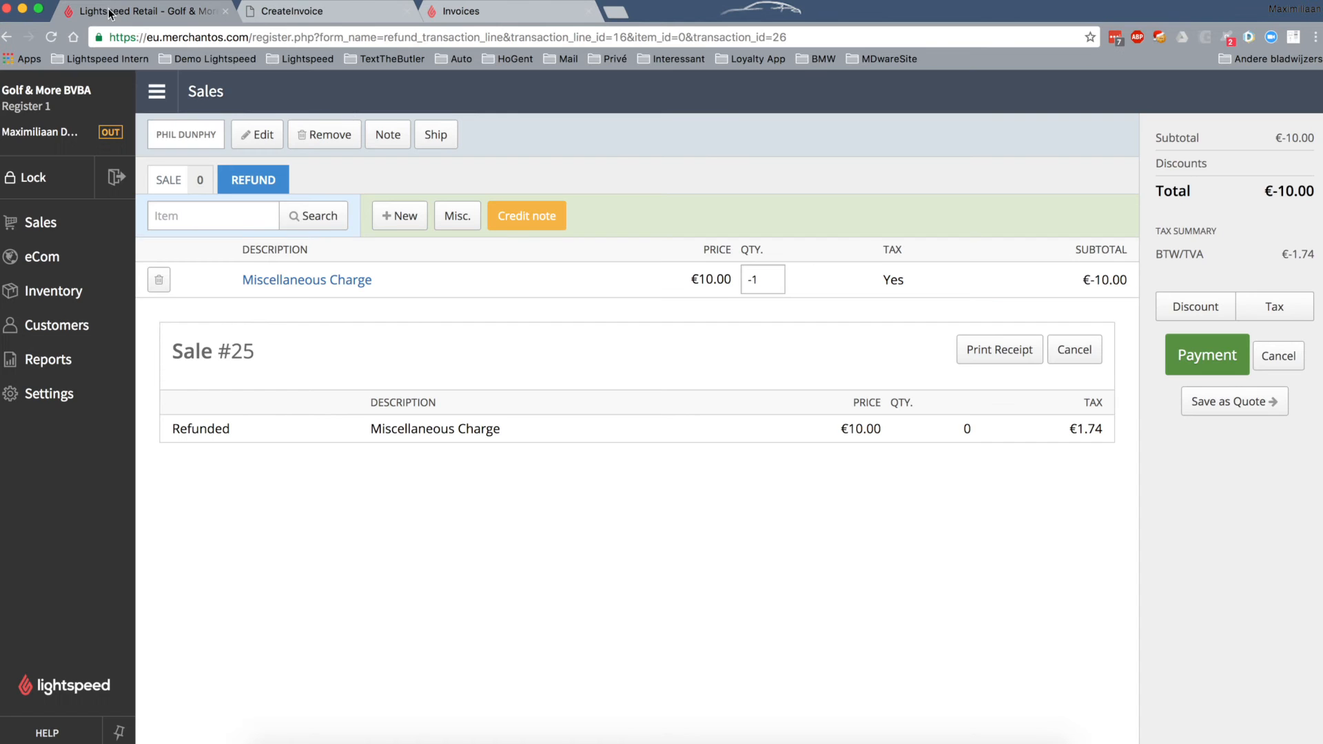
pyautogui.click(1205, 364)
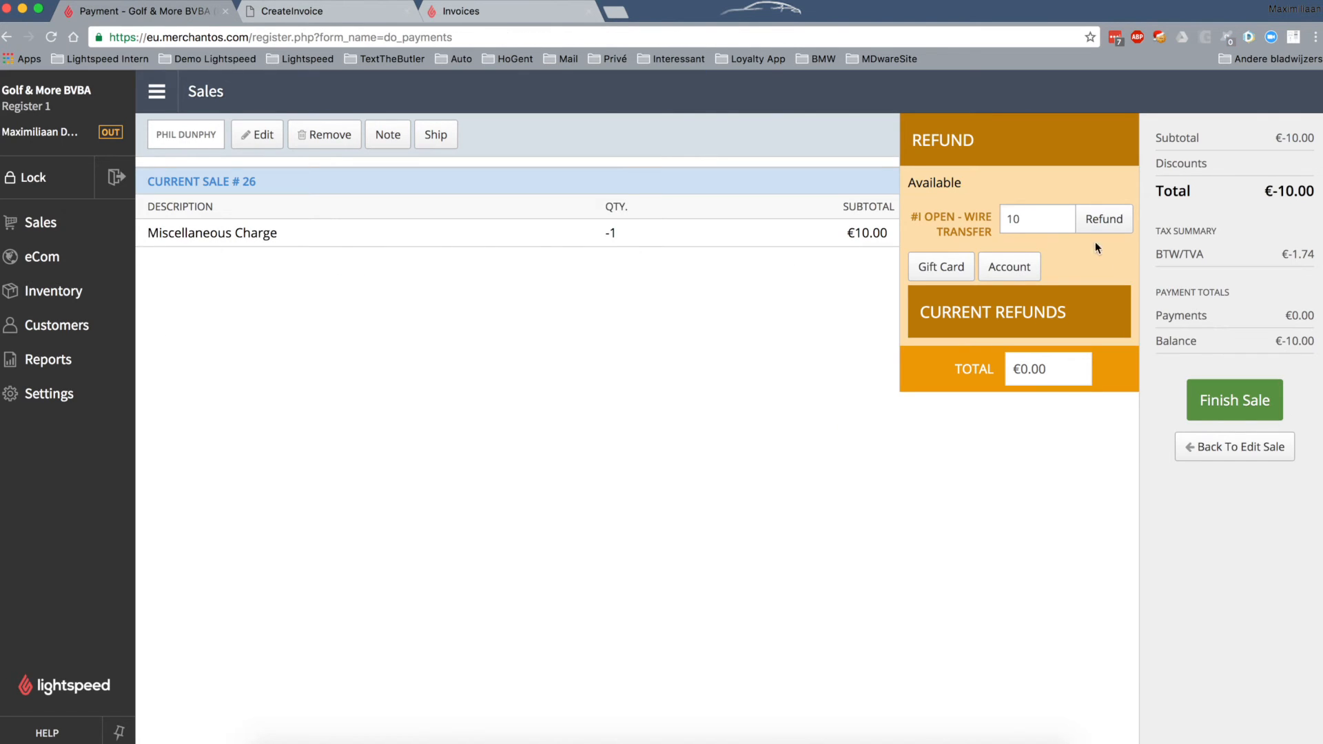
pyautogui.click(1109, 222)
pyautogui.click(1114, 235)
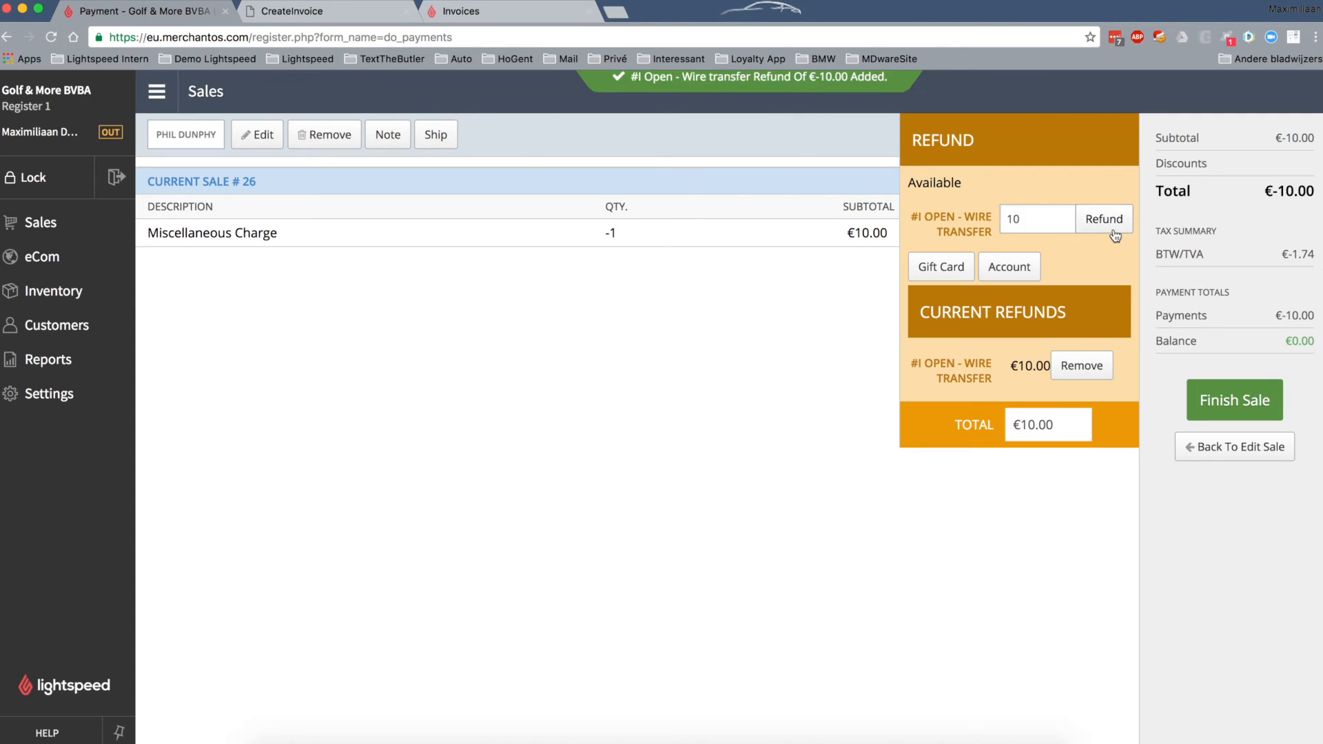
# - Finish refund sale #26 without printing a receipt and return to MDware's conversion page
pyautogui.click(1244, 412)
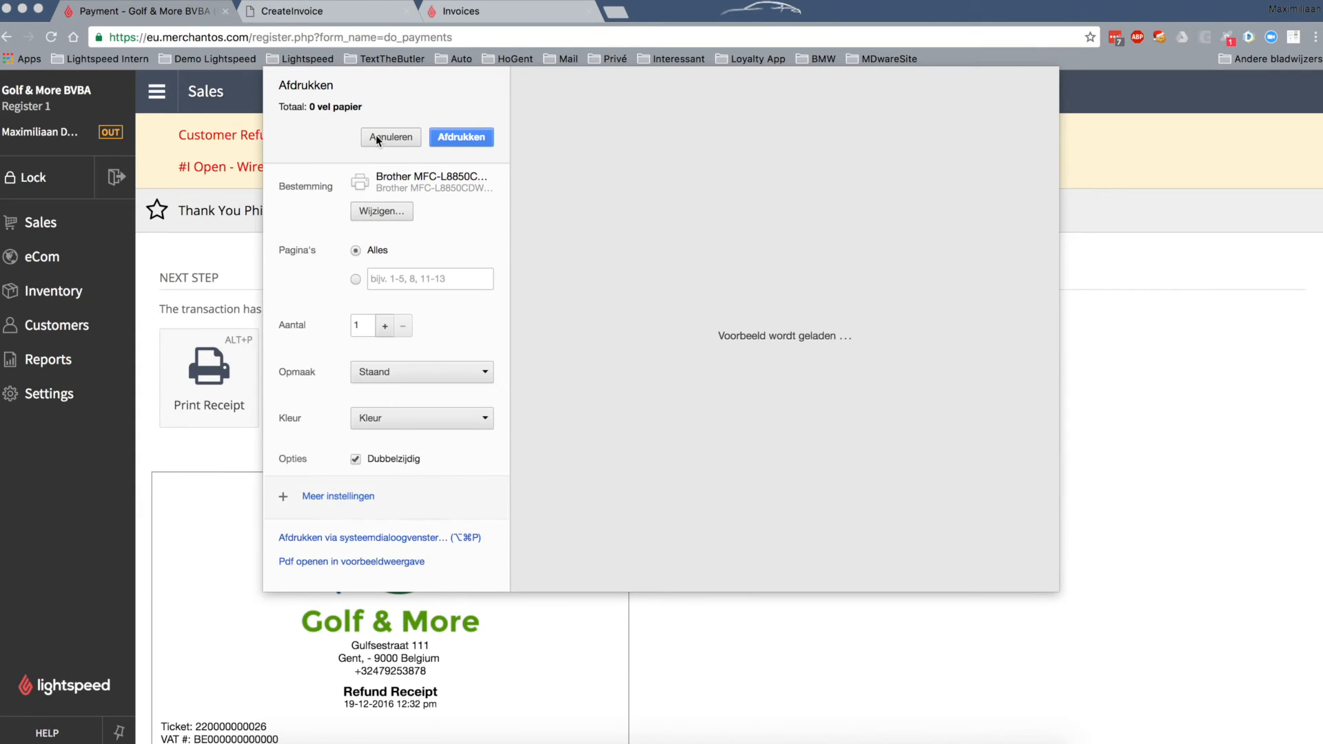
pyautogui.click(377, 138)
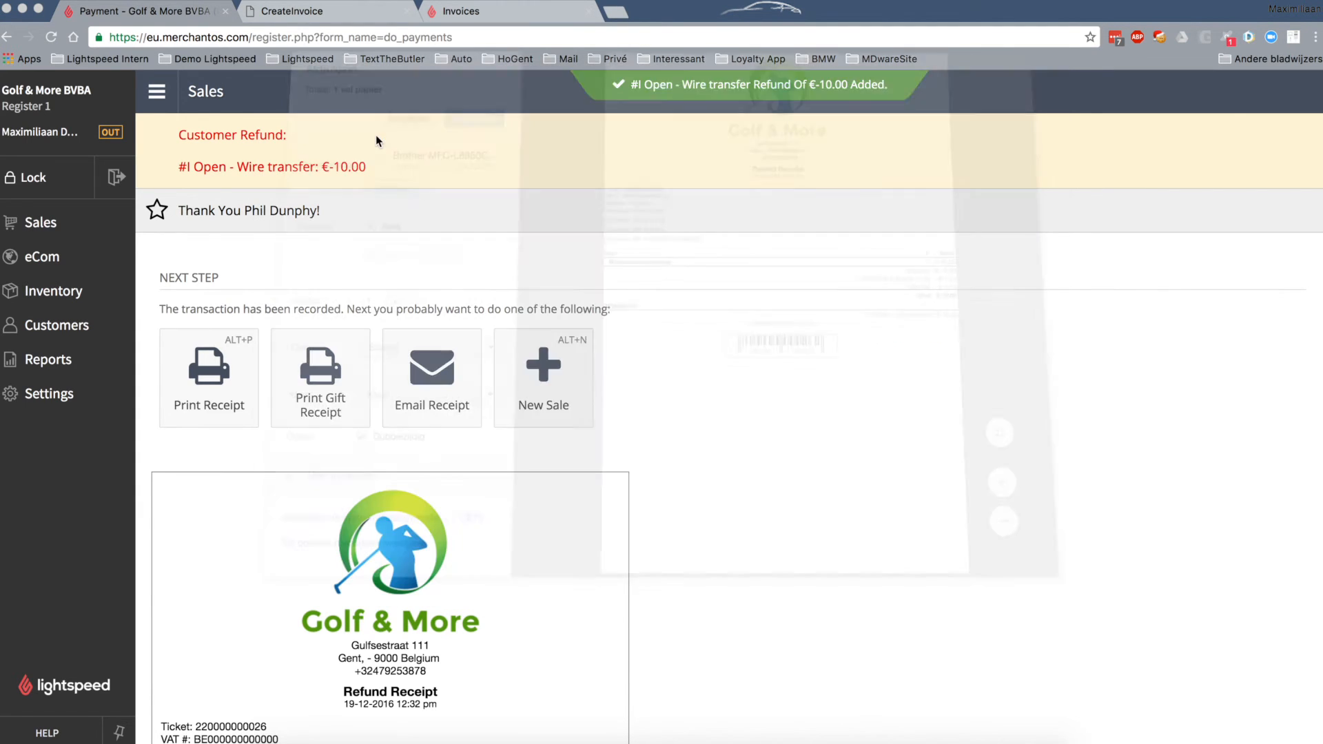
pyautogui.click(329, 18)
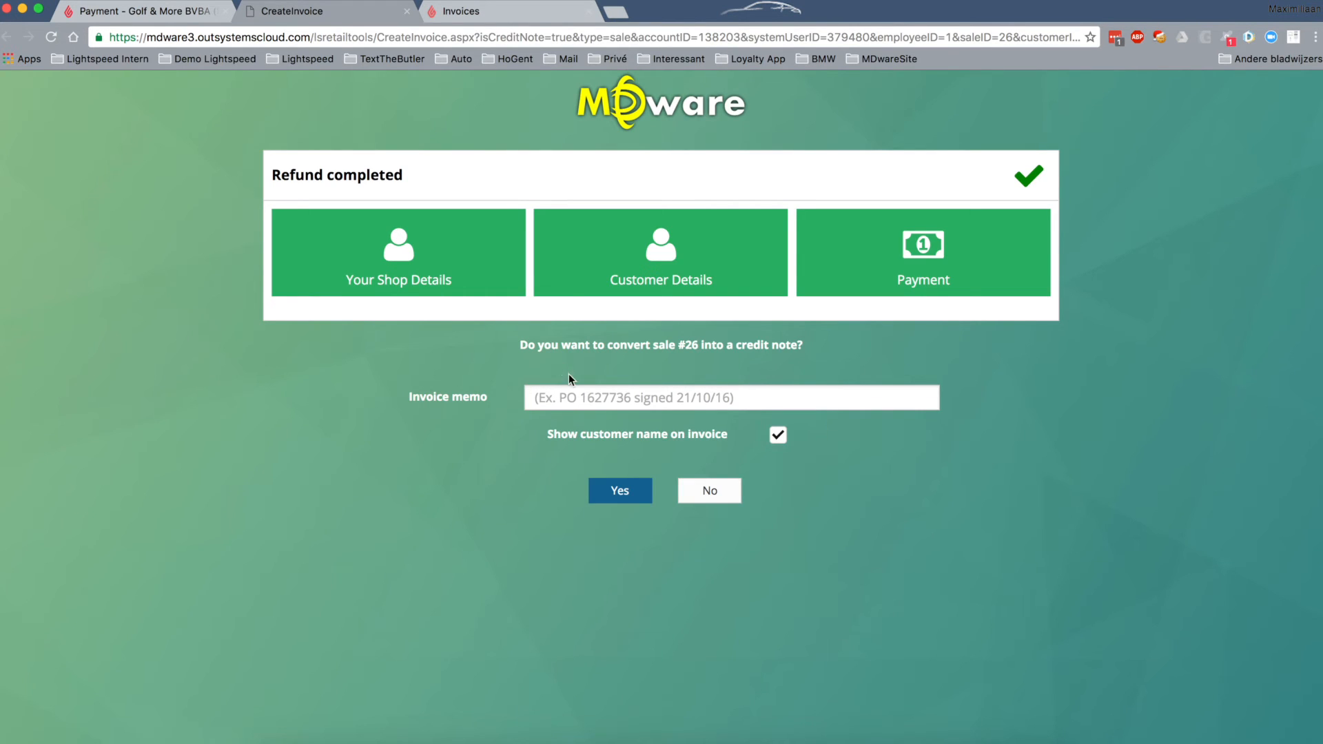
# - Convert refund sale #26 into credit note 201600004 for €-10.00, review it, and return to the overview
pyautogui.click(626, 398)
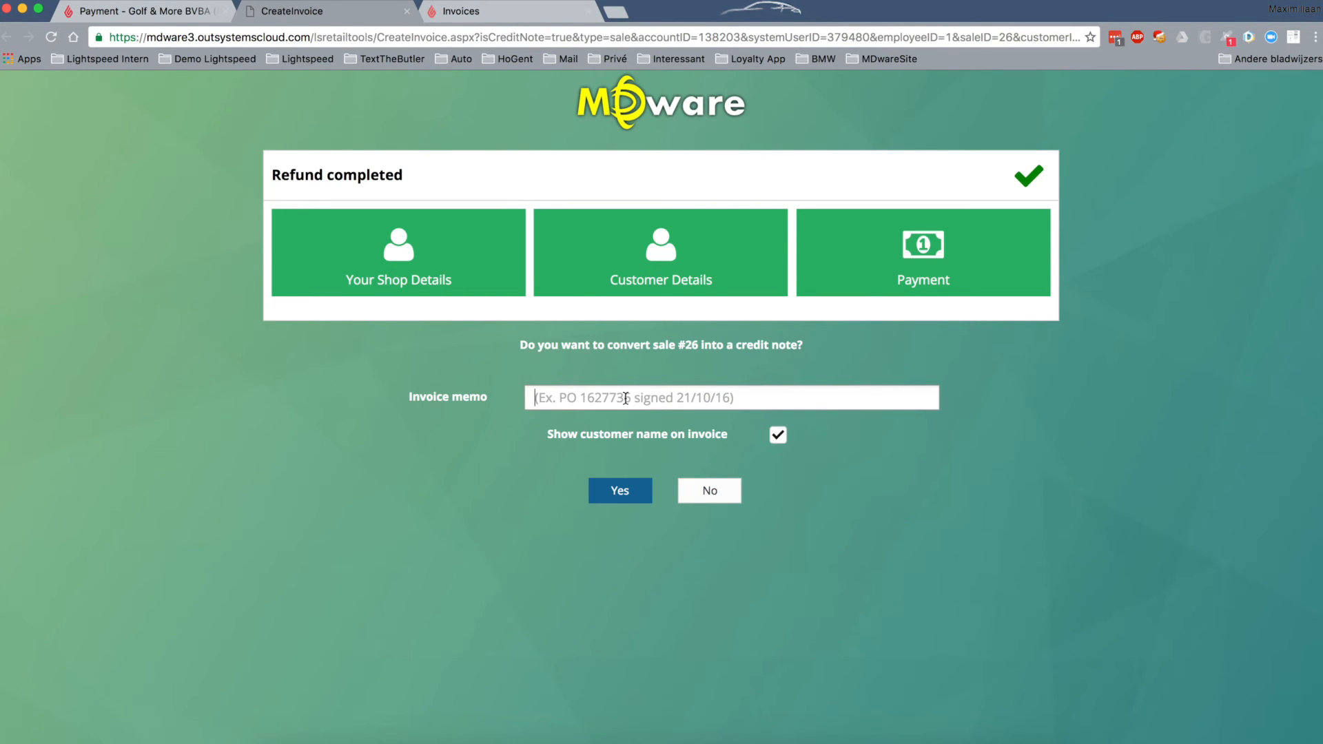
pyautogui.click(625, 492)
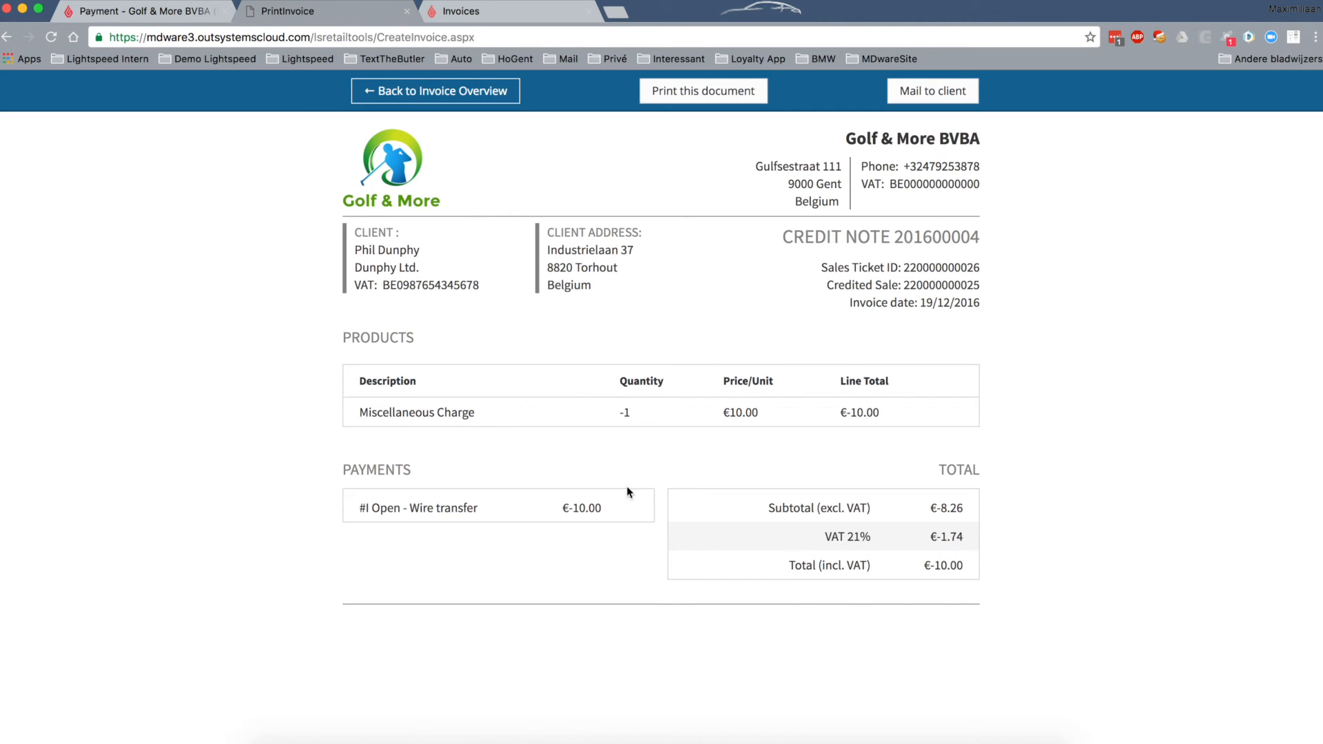
pyautogui.moveTo(783, 237); pyautogui.dragTo(978, 238)
pyautogui.click(762, 362)
pyautogui.click(475, 100)
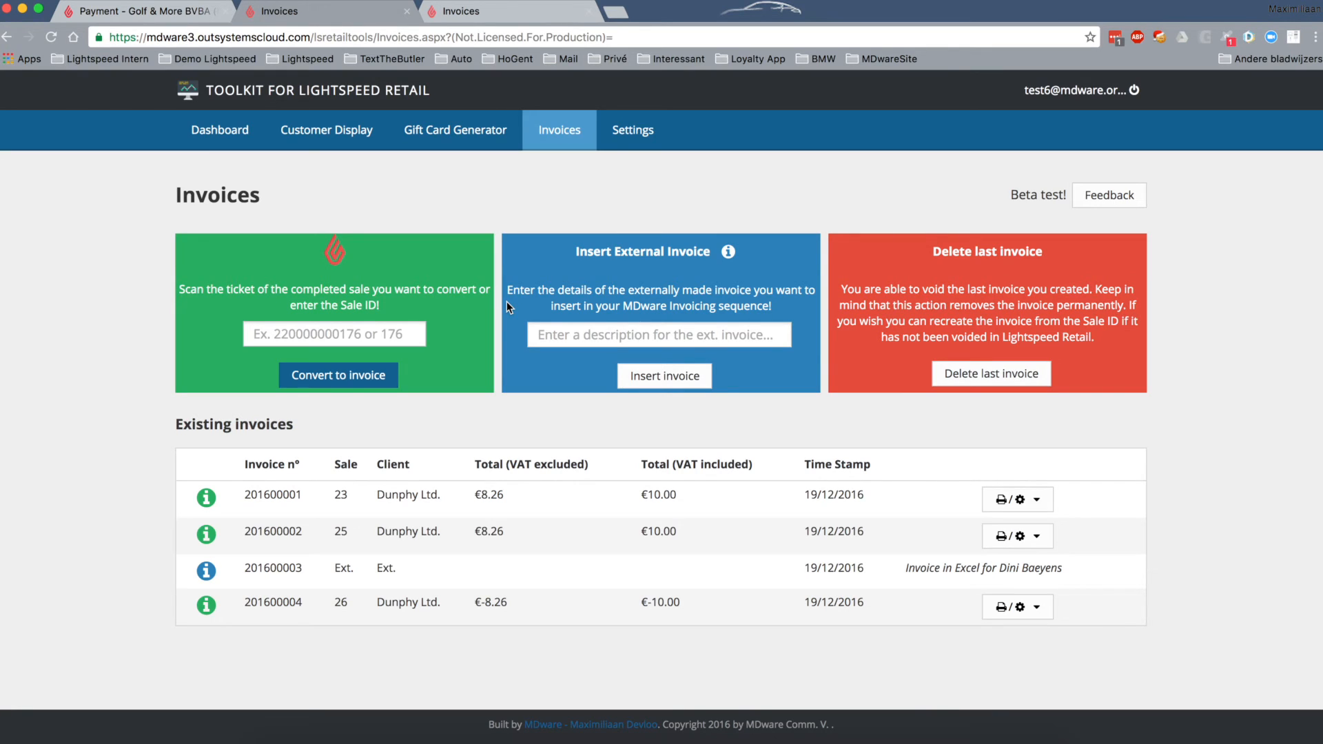
pyautogui.moveTo(931, 251); pyautogui.dragTo(1043, 253)
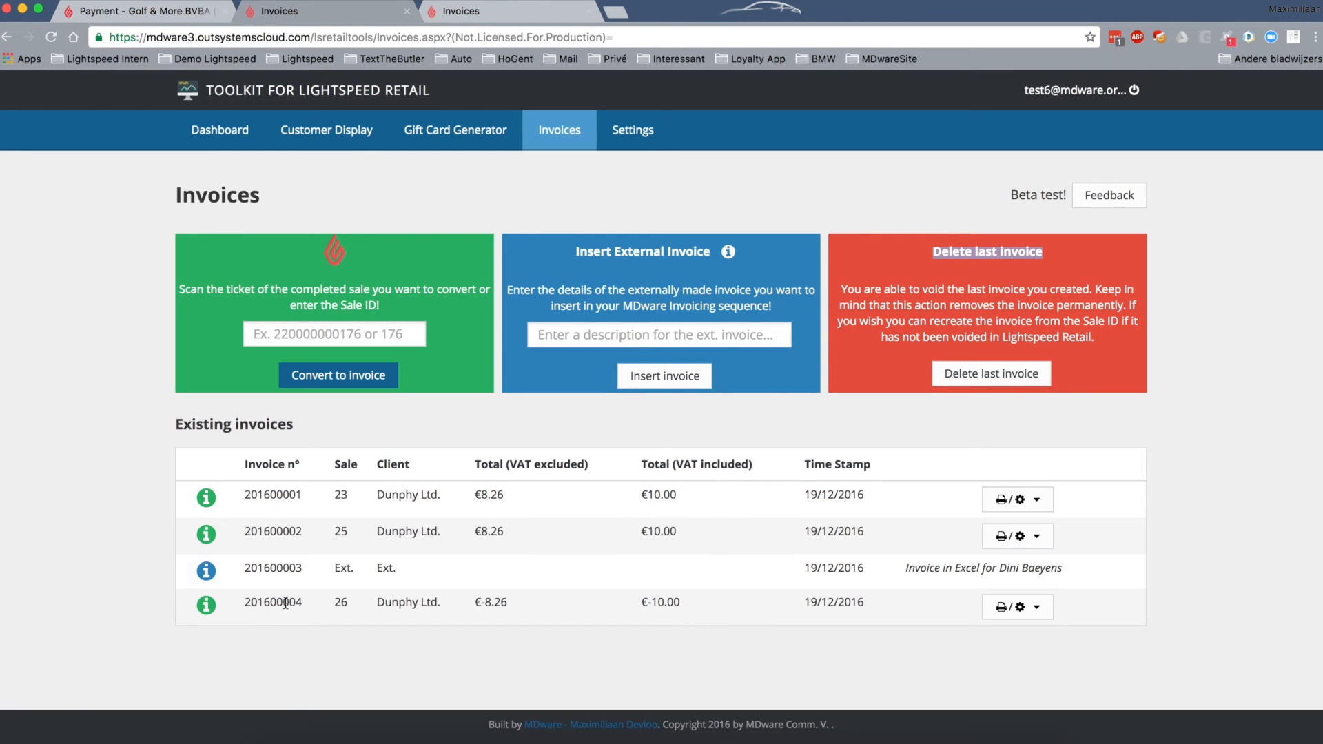
pyautogui.moveTo(183, 601)
pyautogui.moveTo(183, 599); pyautogui.dragTo(529, 617)
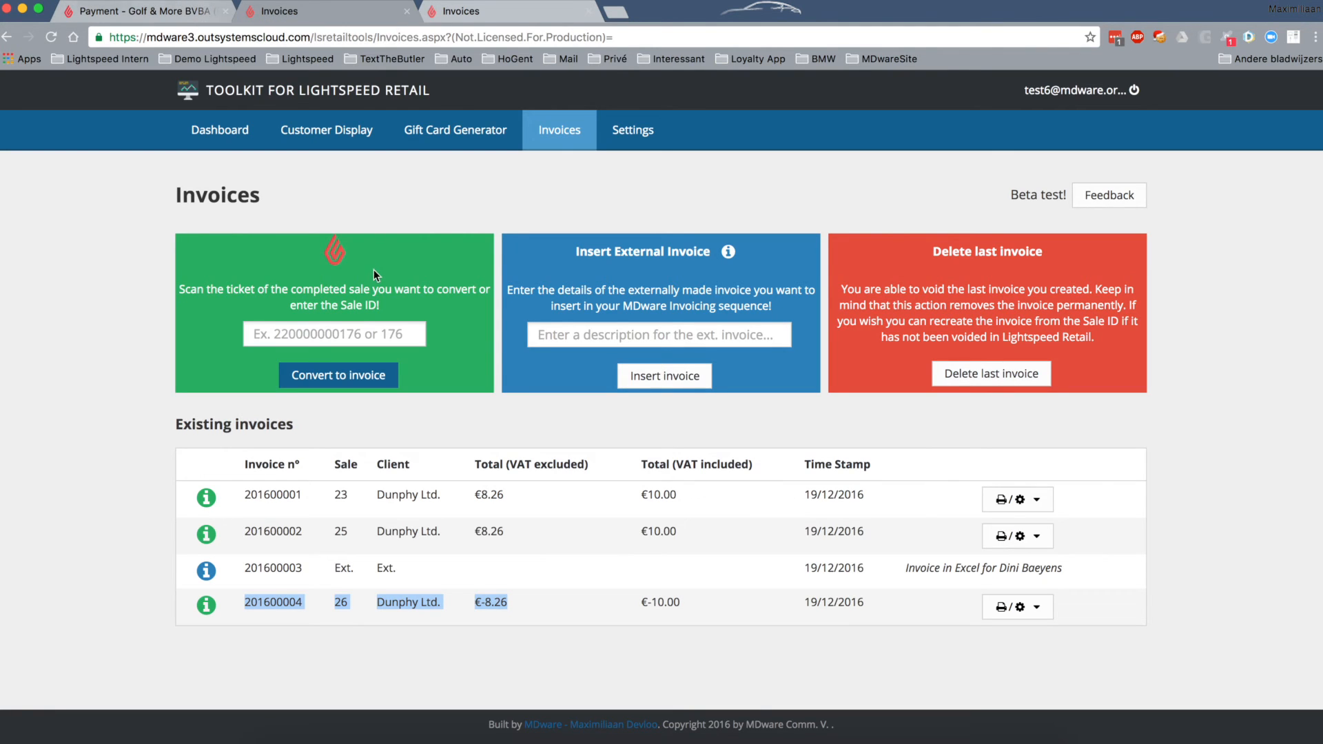
pyautogui.click(269, 336)
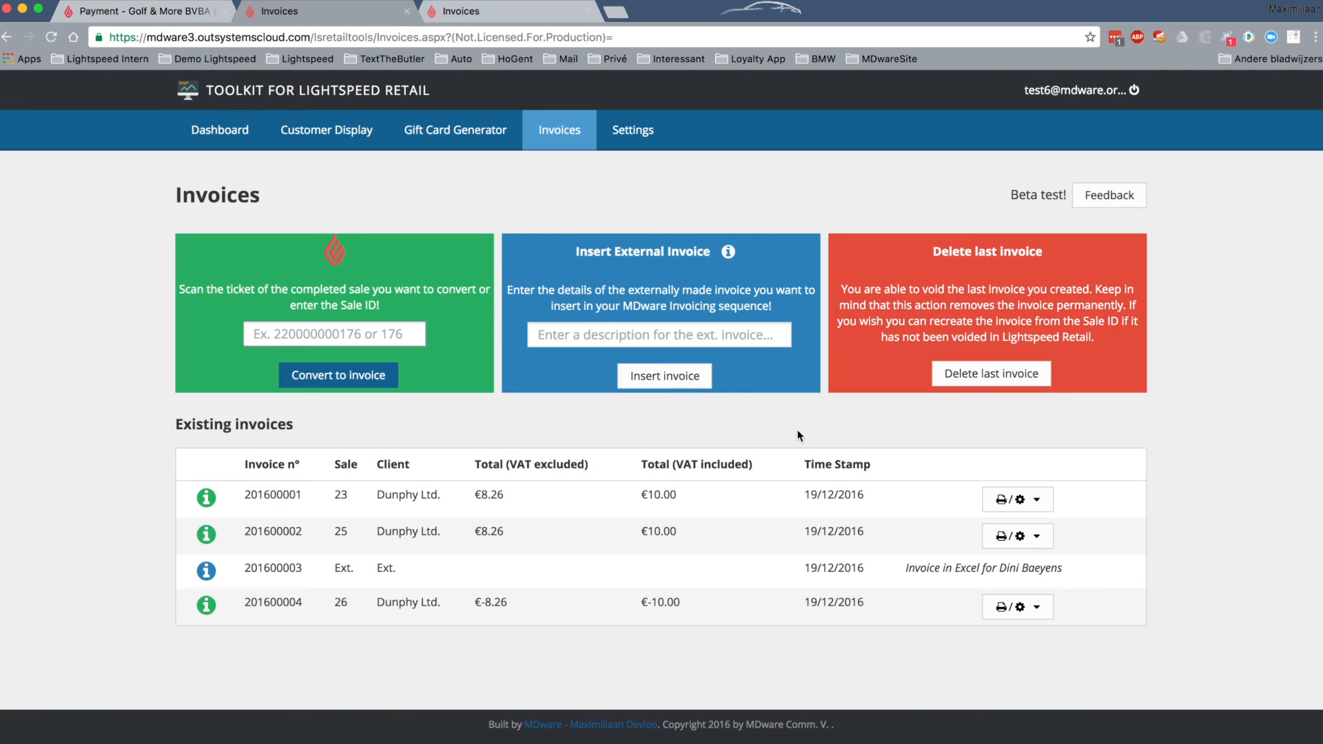
# - Delete credit note 201600004 and recreate it from sale ID 26 as a €-10.00 credit note
pyautogui.click(1028, 369)
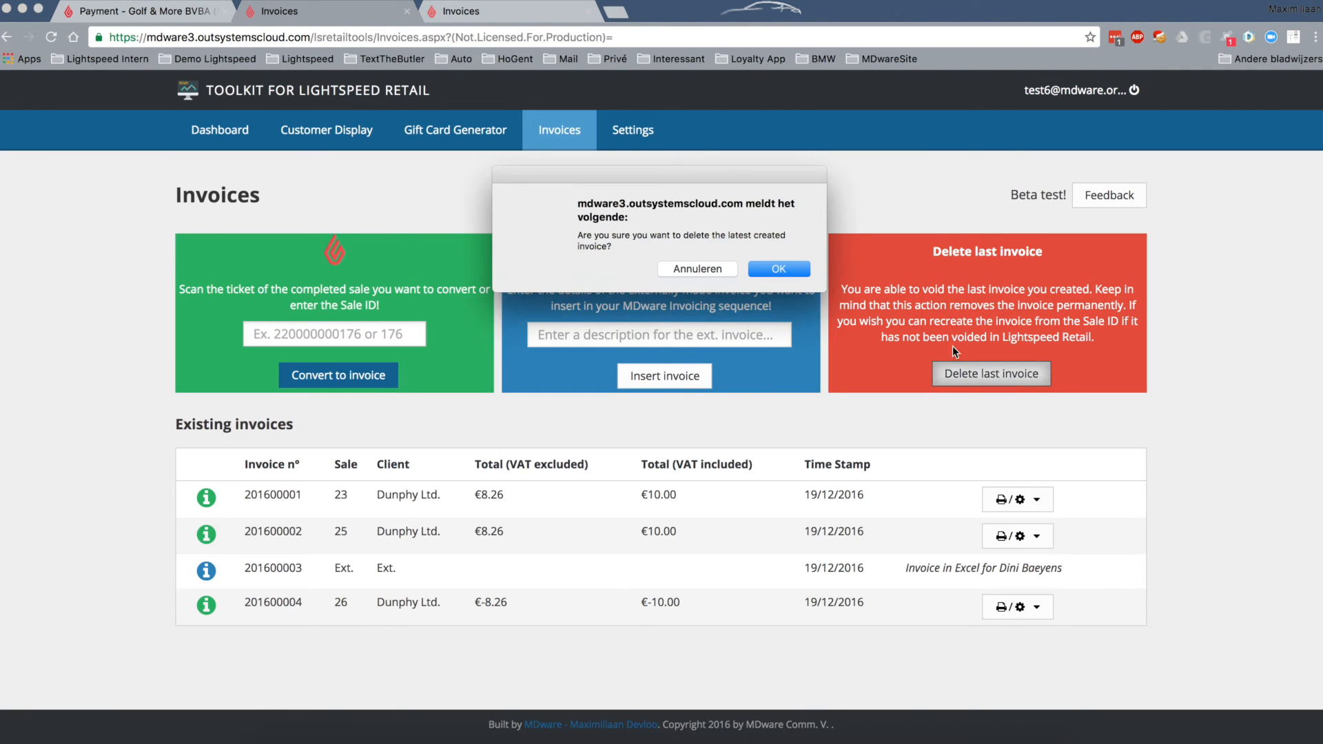
pyautogui.click(775, 268)
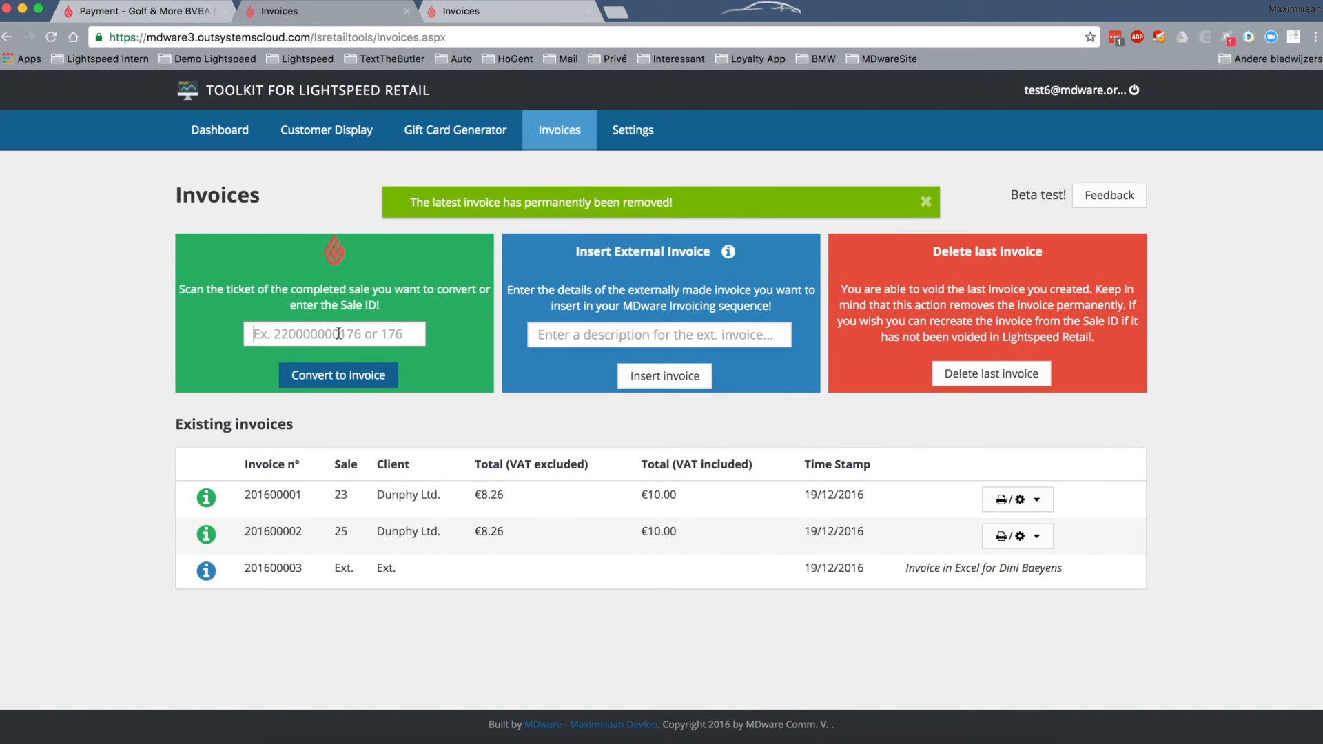
pyautogui.write('26')
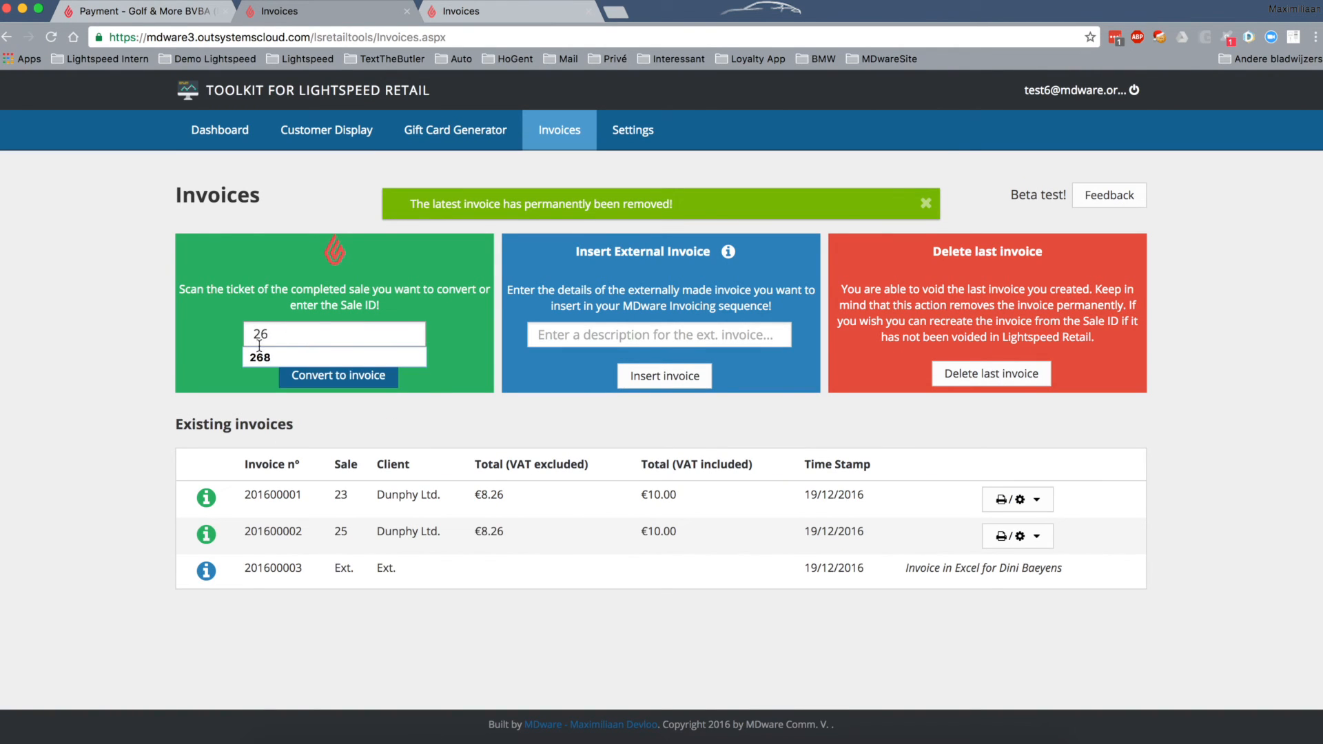
pyautogui.click(358, 384)
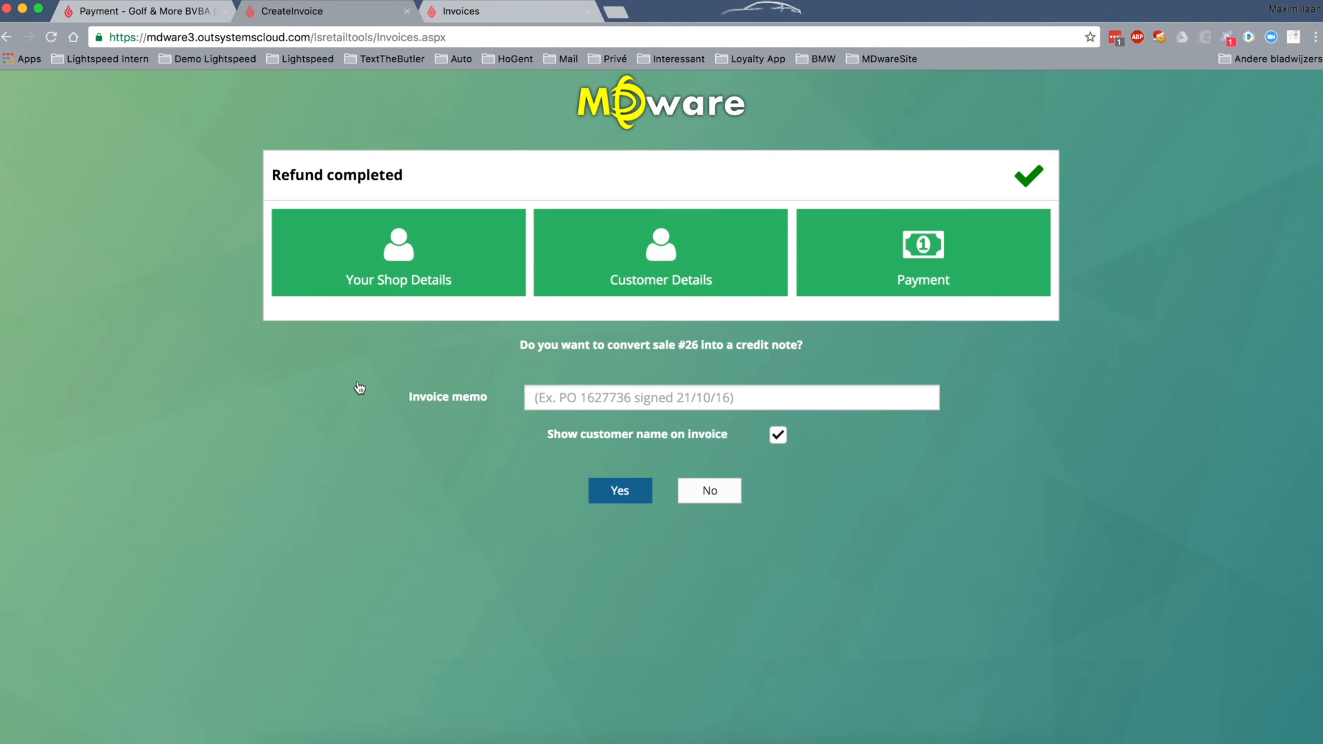
pyautogui.click(564, 395)
pyautogui.click(618, 491)
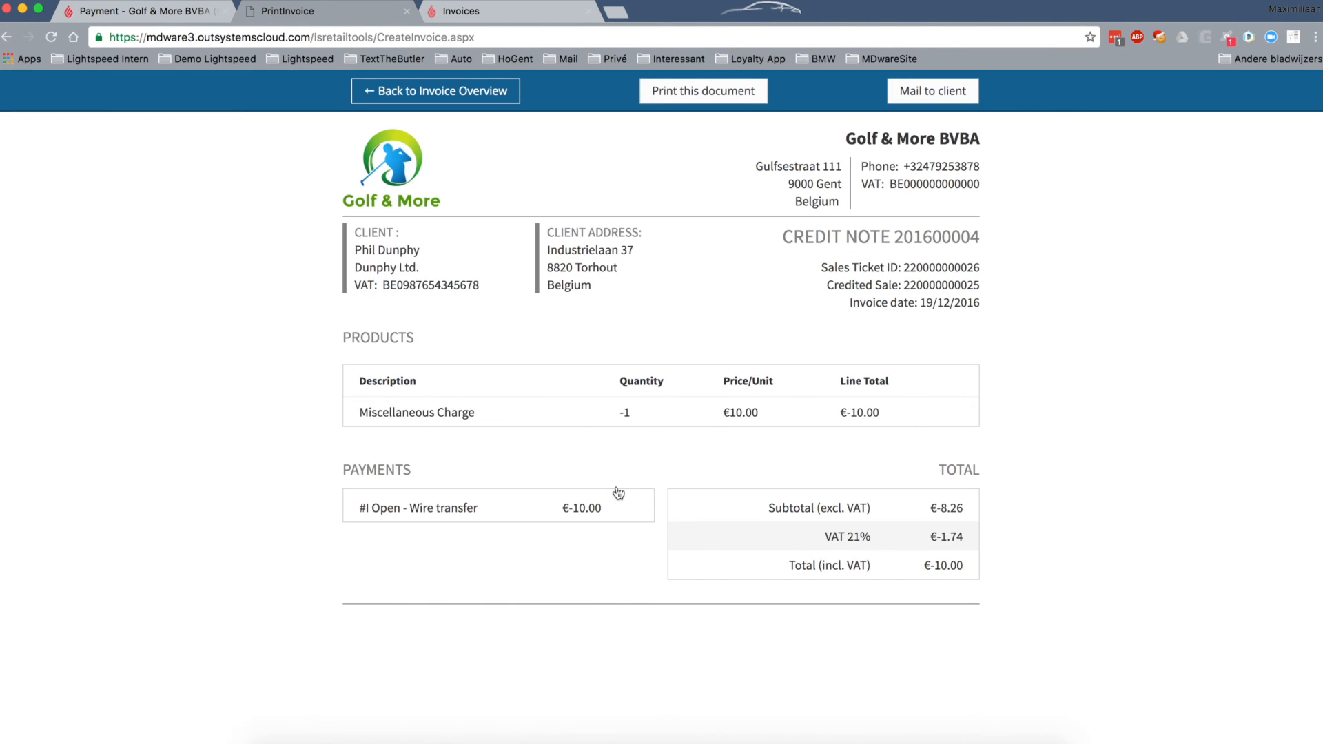
pyautogui.click(414, 96)
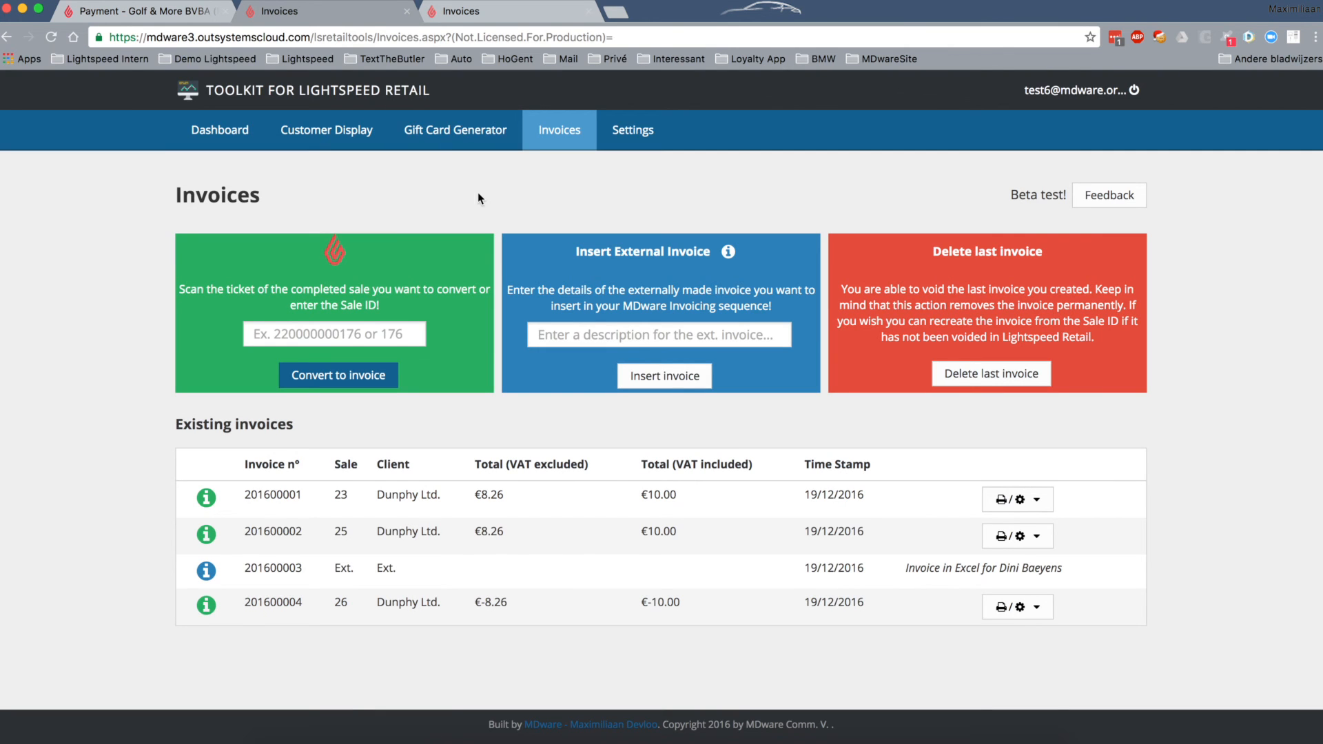
# - Review the General Invoice Settings, including currency symbol and billing period
pyautogui.click(634, 142)
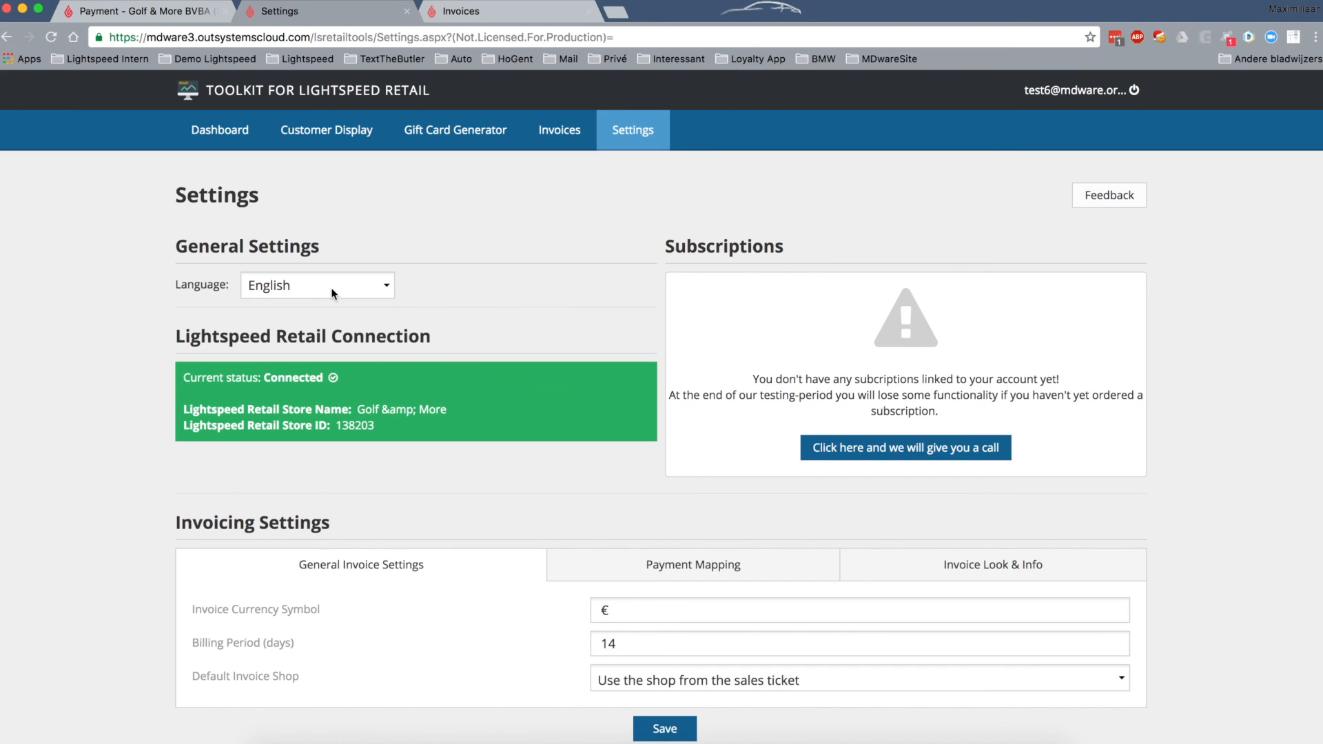
pyautogui.click(619, 609)
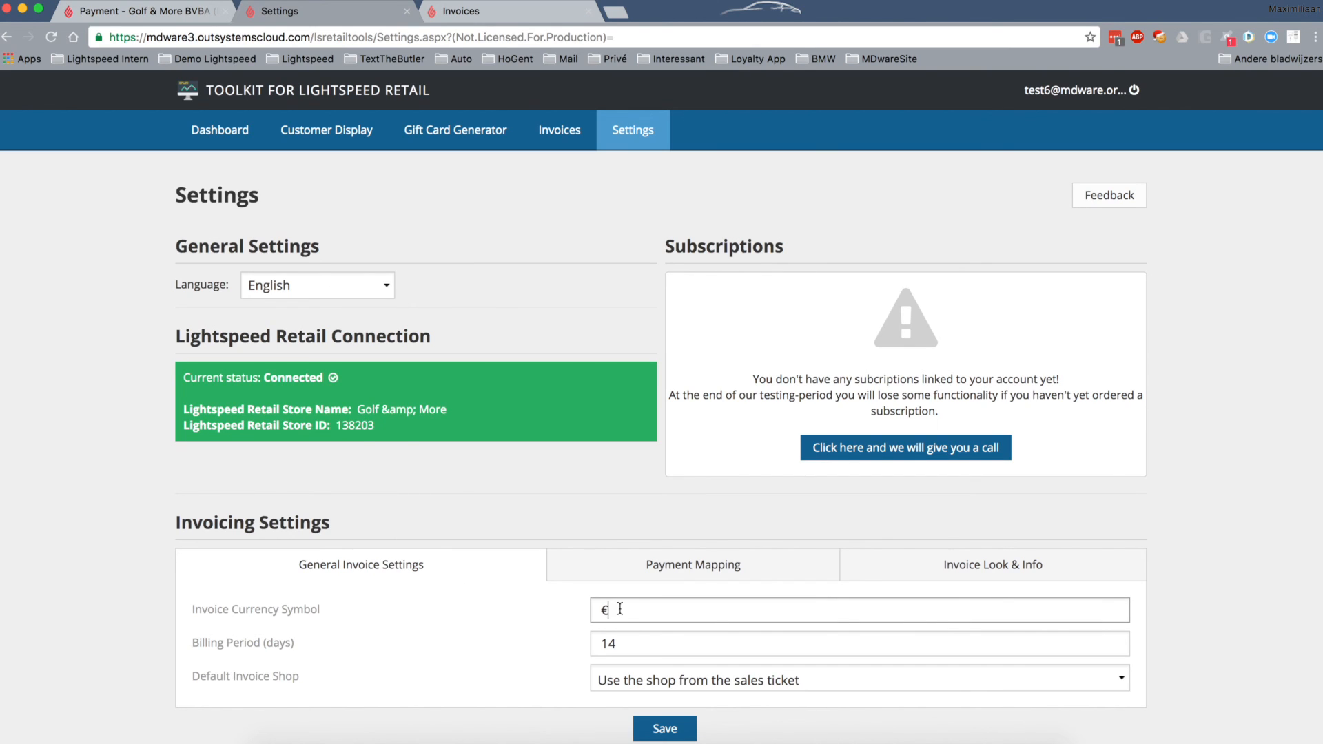
pyautogui.click(631, 643)
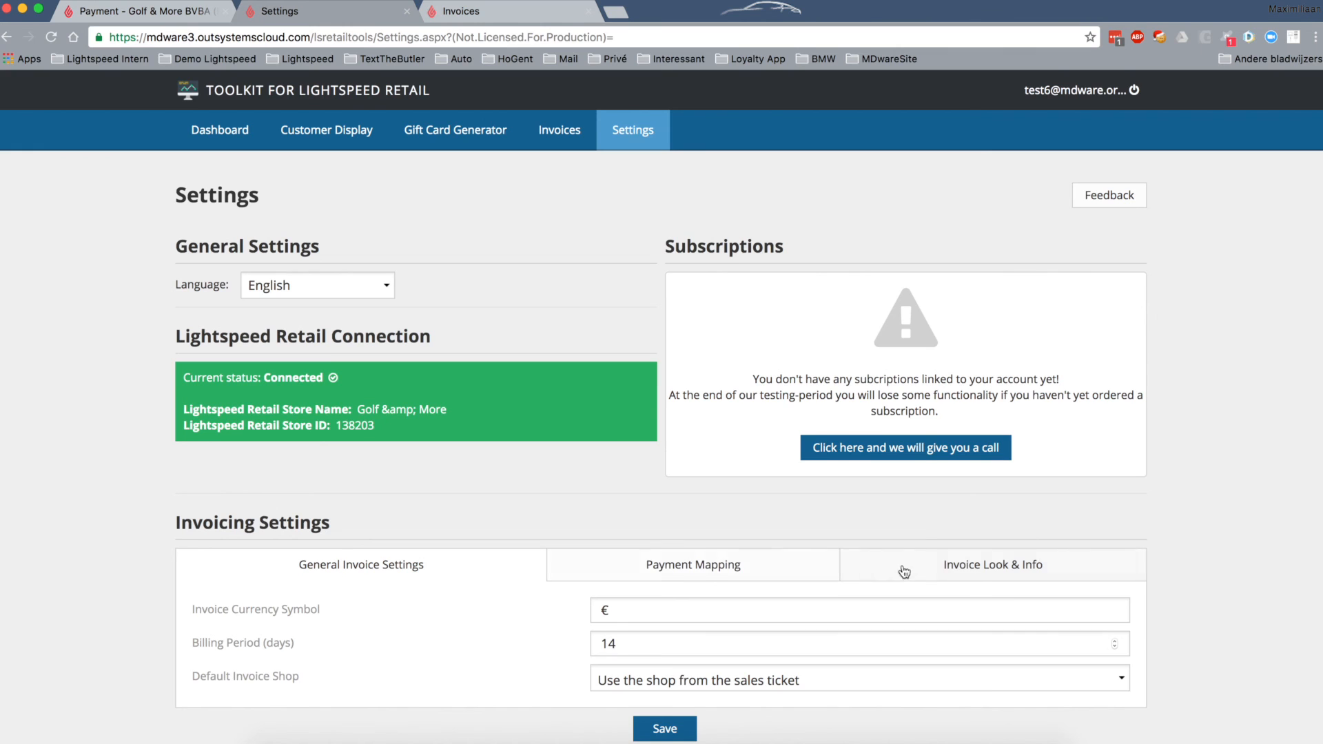
# - Check the Invoice Look & Info terms and payment note fields, leaving them blank, and save
pyautogui.click(984, 569)
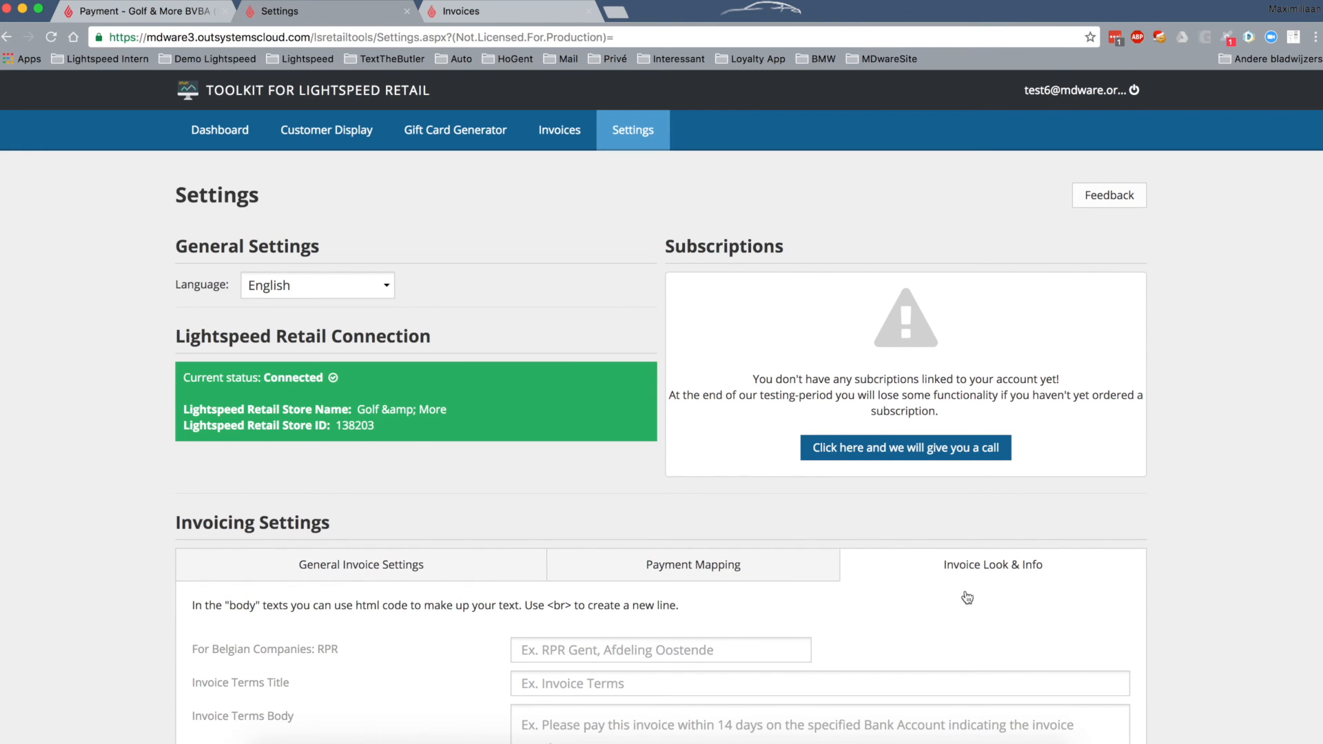
pyautogui.scroll(-5, 928, 641)
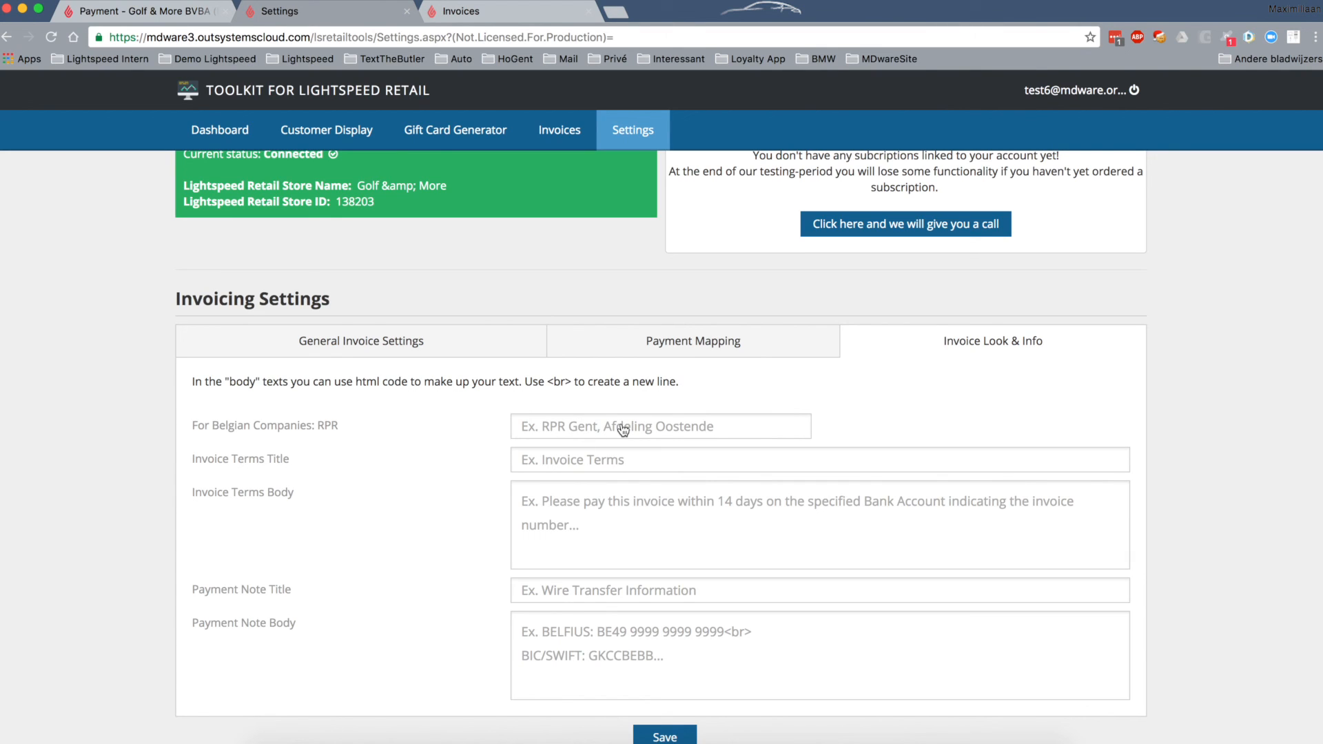
pyautogui.click(569, 461)
pyautogui.click(556, 495)
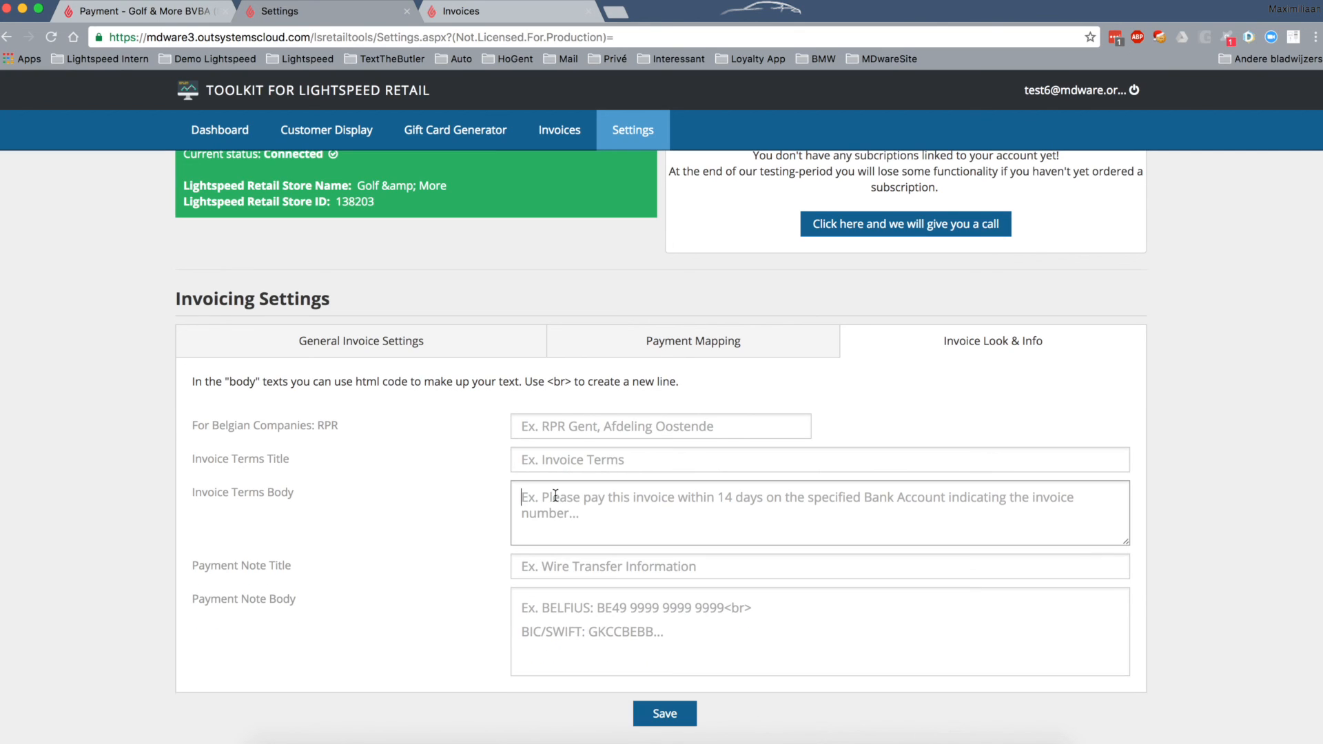
pyautogui.click(555, 567)
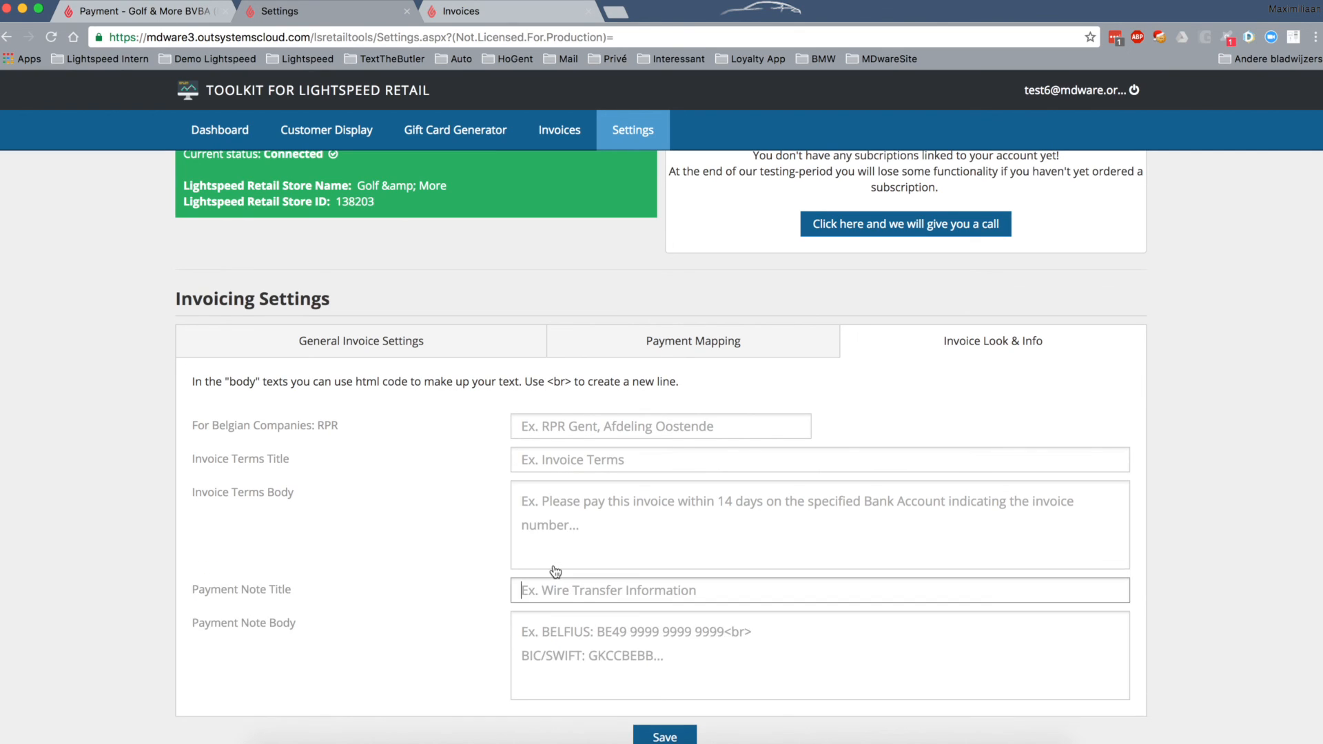
pyautogui.click(553, 634)
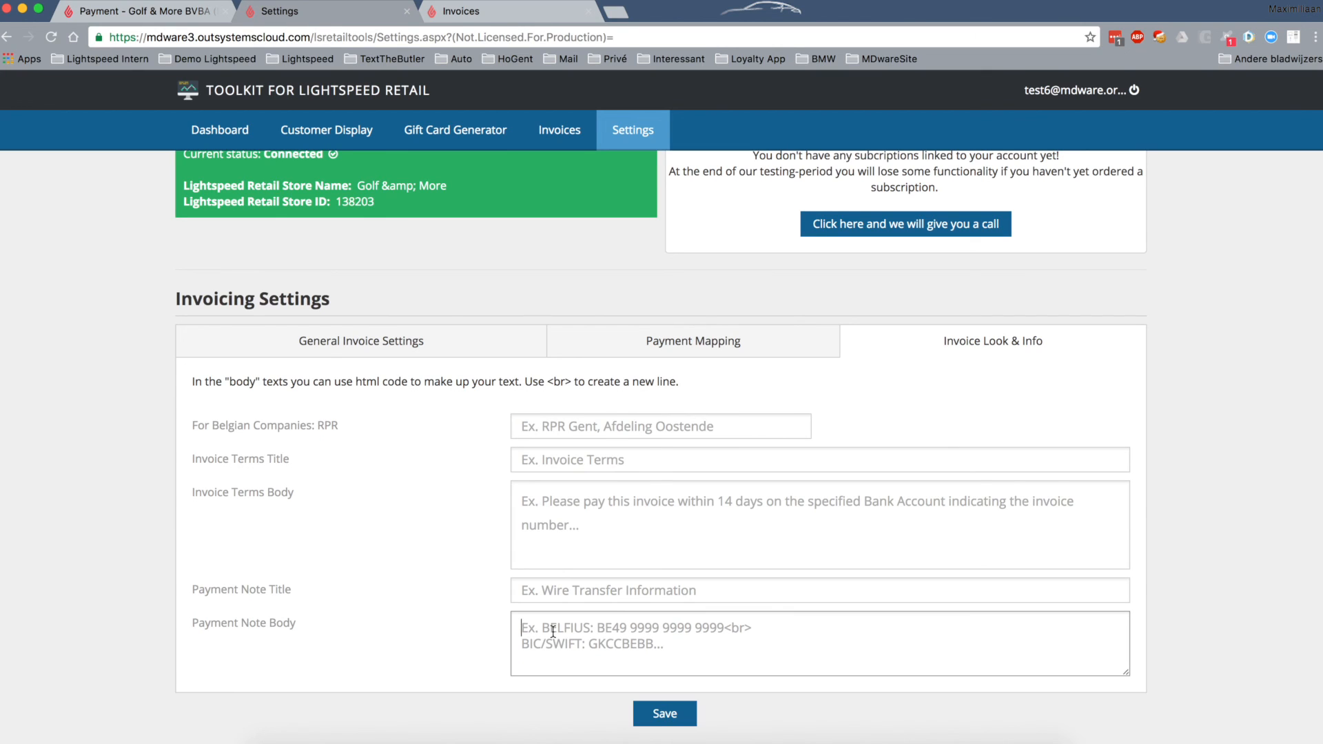
pyautogui.click(665, 713)
pyautogui.scroll(5, 895, 403)
pyautogui.scroll(2, 897, 403)
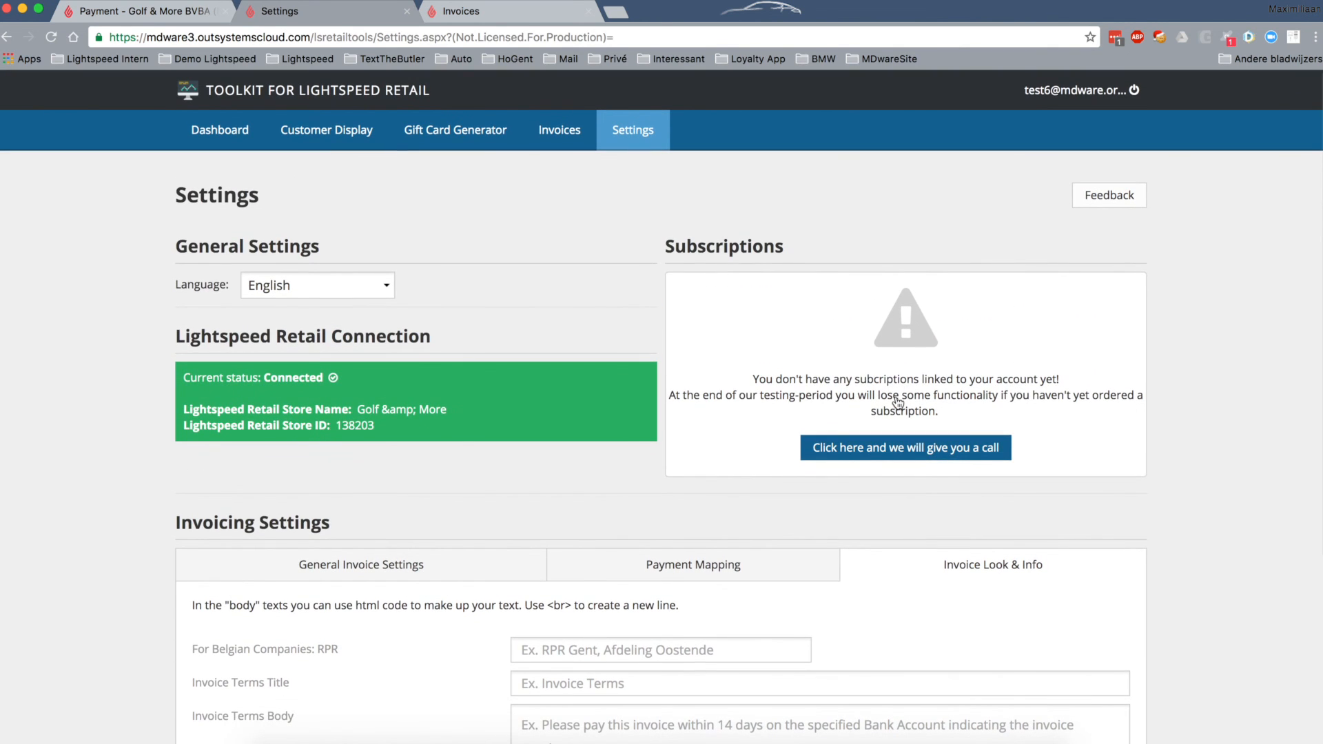